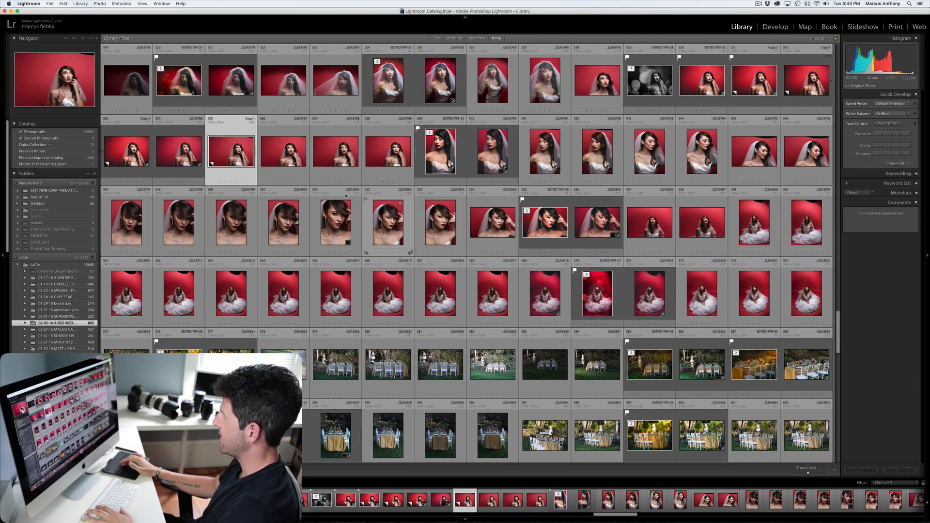
Step: Find the photo _Q2A3724.CR2 of the bride with two bridesmaids in the grid and open it enlarged
{"action": "scroll", "coordinate": [368, 179], "scroll_direction": "up", "scroll_amount": 5}
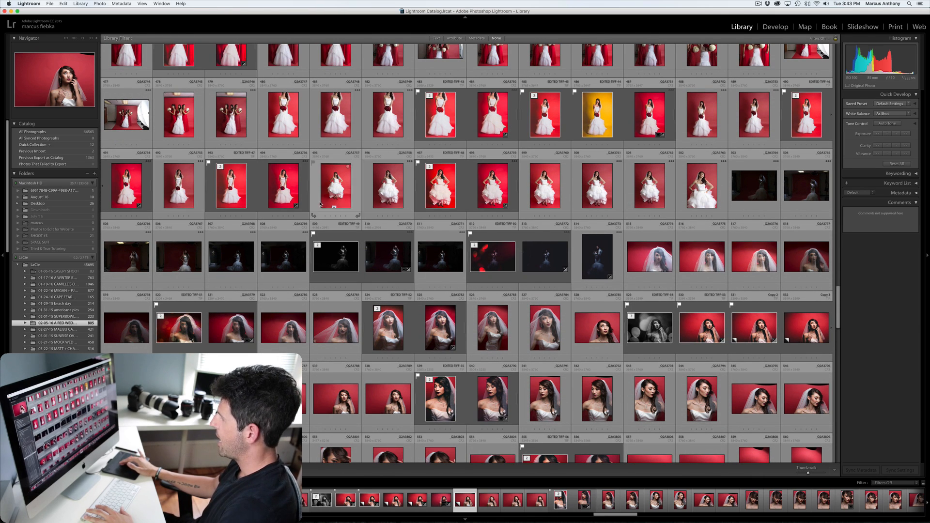
{"action": "scroll", "coordinate": [302, 126], "scroll_direction": "up", "scroll_amount": 4}
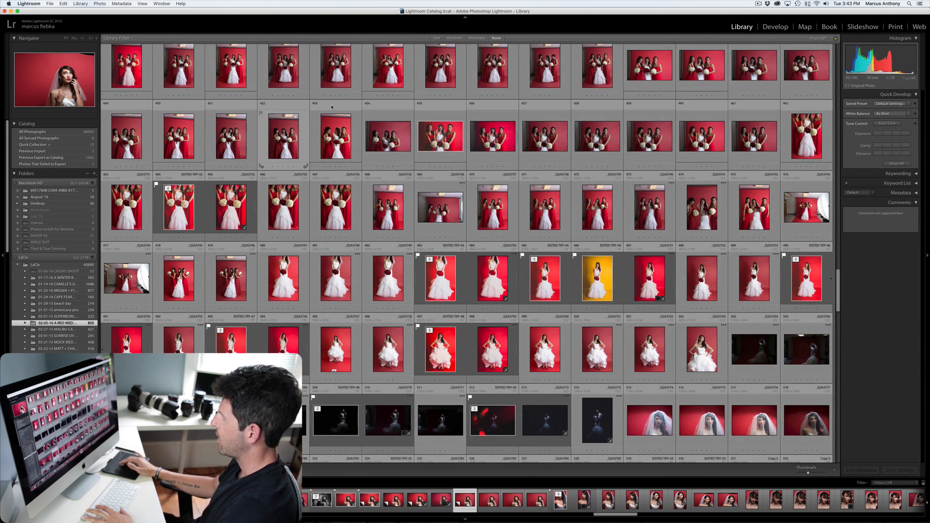
{"action": "left_click", "coordinate": [492, 131], "text": "super"}
{"action": "key", "text": "super+g"}
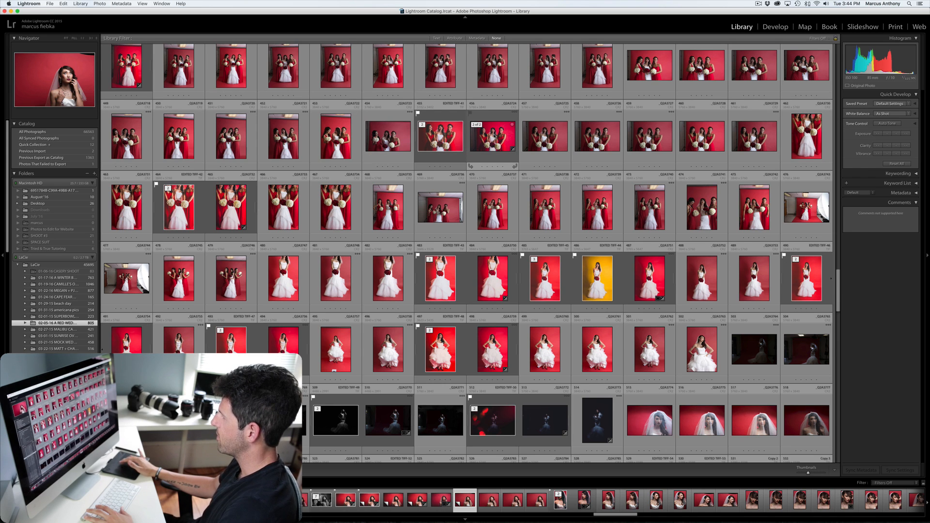
{"action": "left_click", "coordinate": [492, 132]}
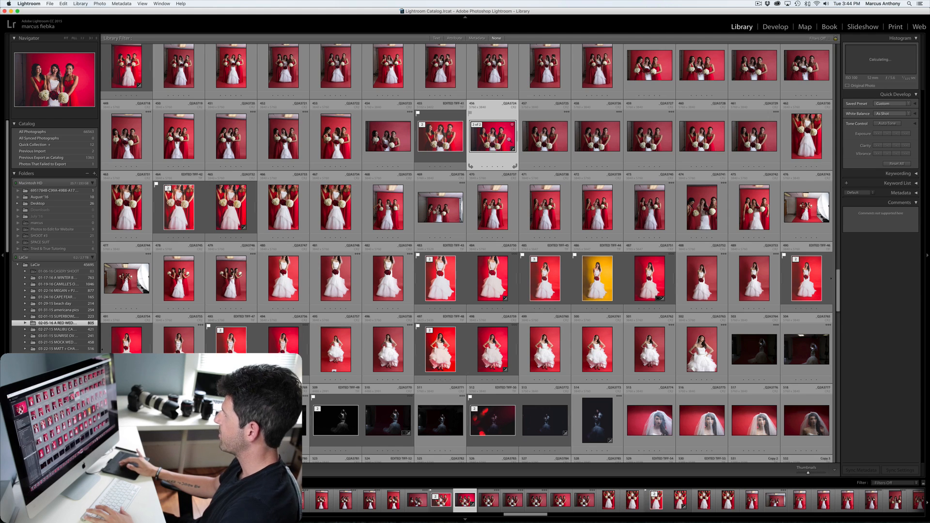
{"action": "double_click", "coordinate": [508, 141]}
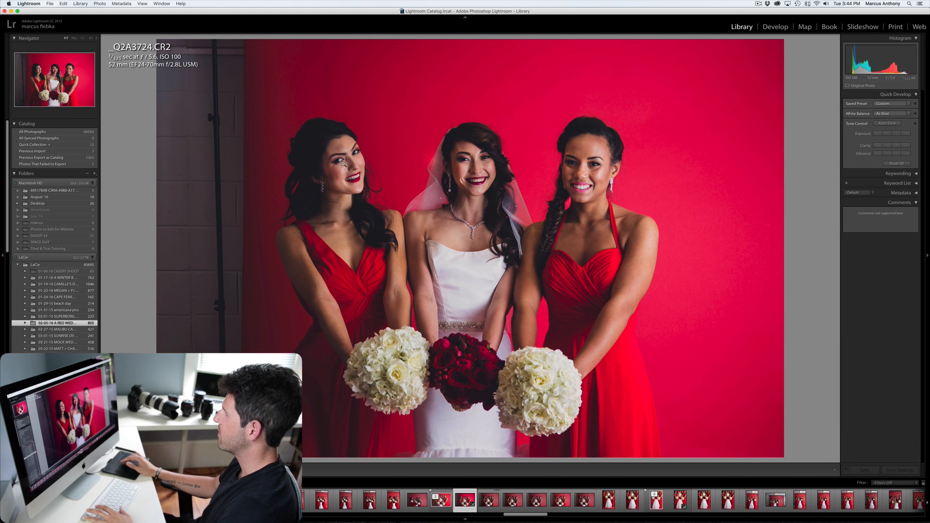
Step: Copy the develop settings of _Q2A3724.CR2, leaving out local adjustments, spot removal and crop
{"action": "key", "text": "d"}
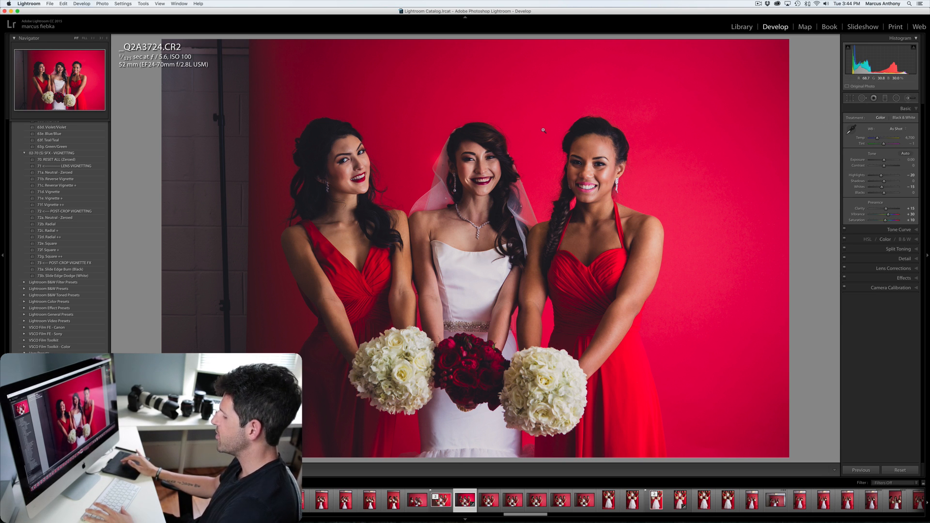
{"action": "key", "text": "super+shift+c"}
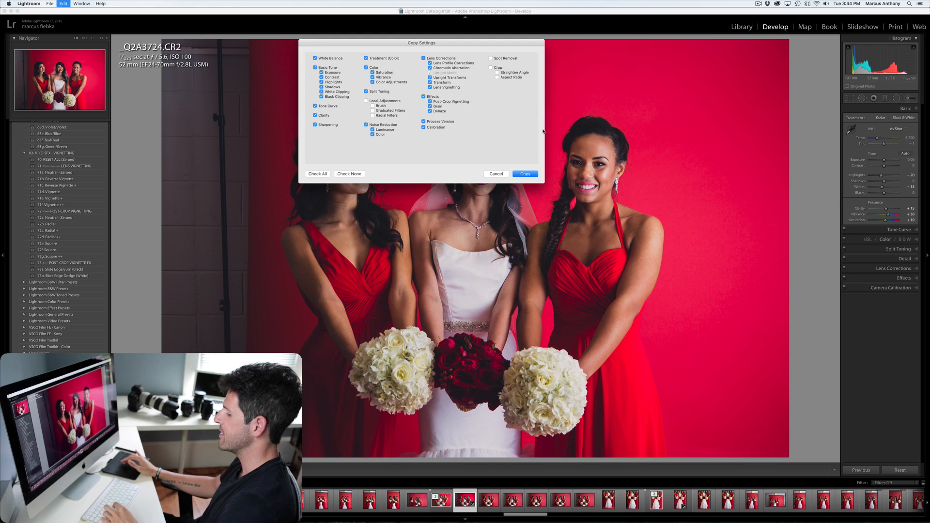
{"action": "left_click", "coordinate": [524, 173]}
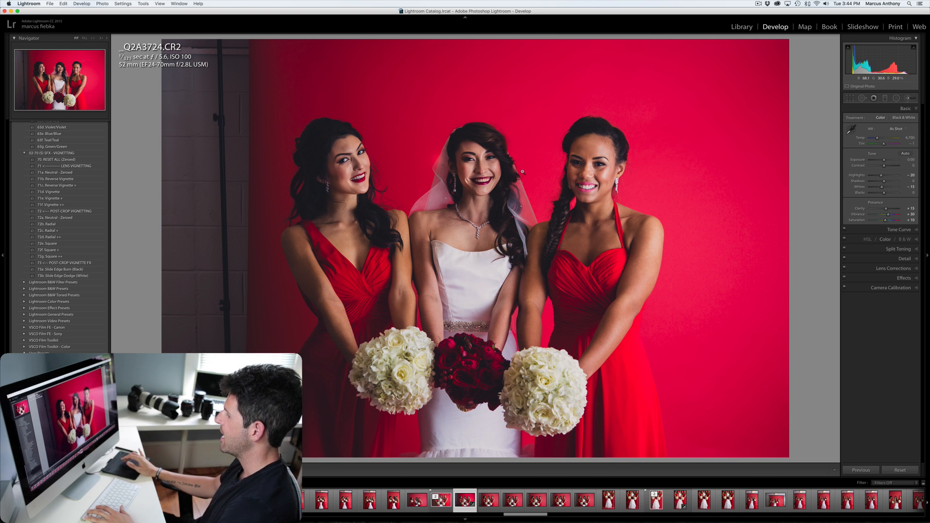
Step: Select the photos from _Q2A3724.CR2 through _Q2A3729.CR2 in the grid and paste the copied develop settings onto them
{"action": "key", "text": "g"}
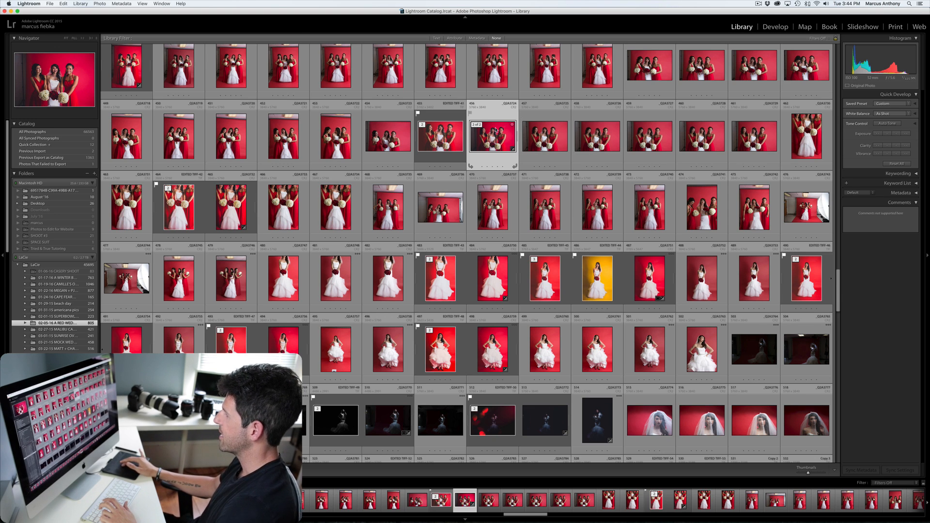
{"action": "left_click", "coordinate": [760, 127], "text": "shift"}
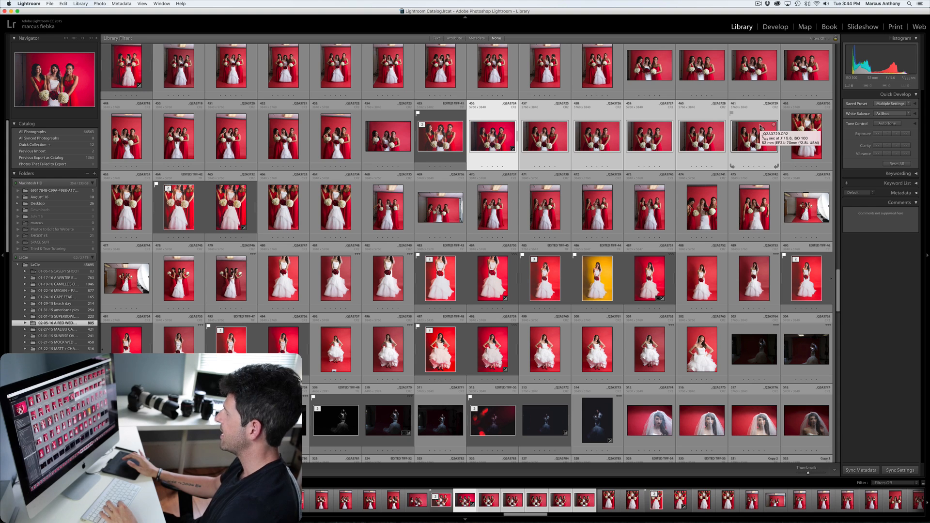
{"action": "right_click", "coordinate": [760, 126]}
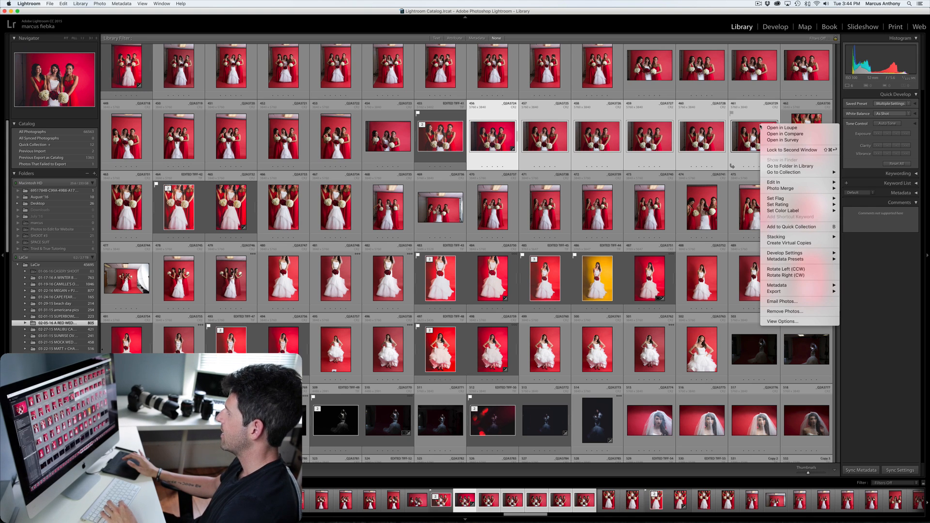
{"action": "mouse_move", "coordinate": [804, 253]}
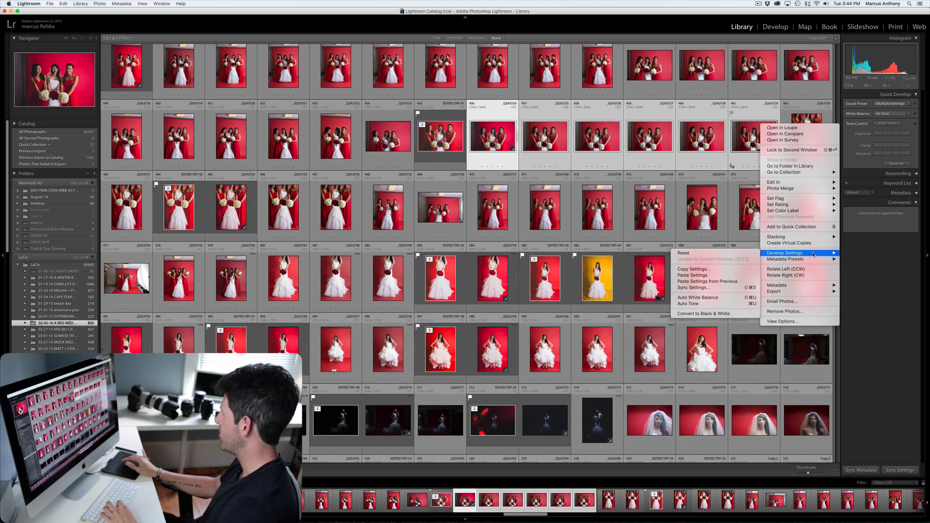
{"action": "left_click", "coordinate": [706, 275]}
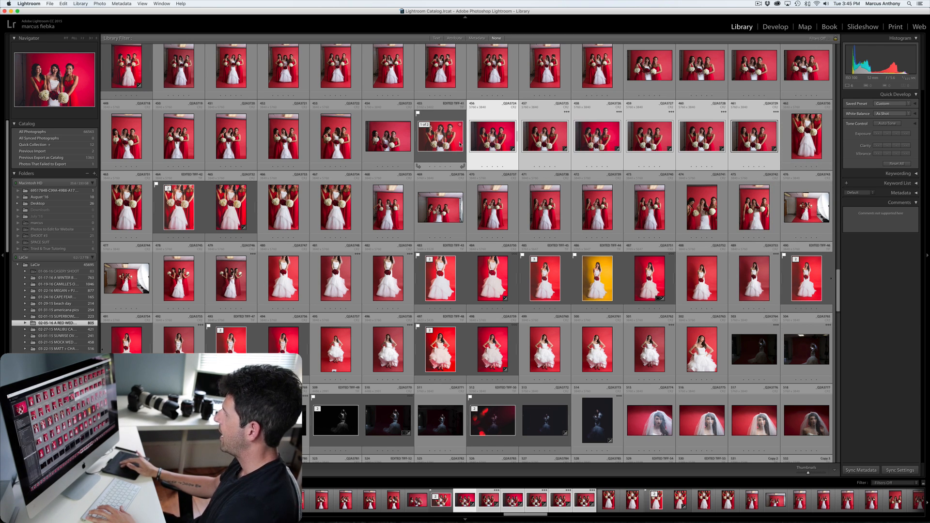
Step: Open _Q2A3724.CR2 enlarged and look through the following bridesmaid photos to check the pasted settings
{"action": "left_click", "coordinate": [491, 138]}
{"action": "double_click", "coordinate": [491, 142]}
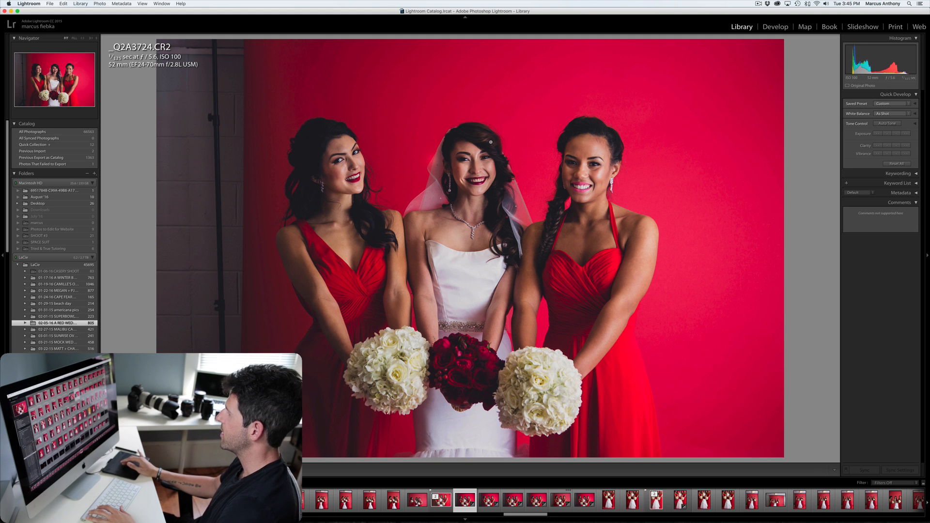
{"action": "key", "text": "Right"}
{"action": "key", "text": "Right"}
{"action": "key", "text": "Right"}
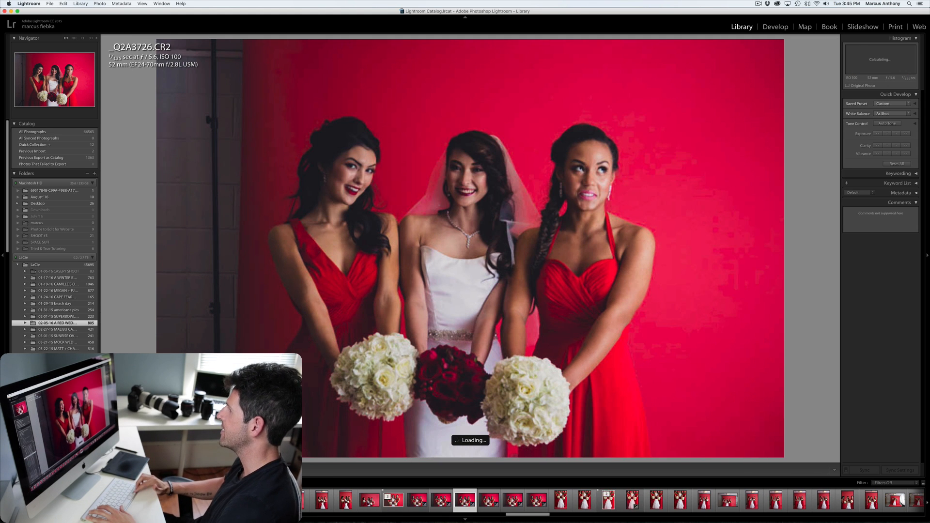
{"action": "key", "text": "Right"}
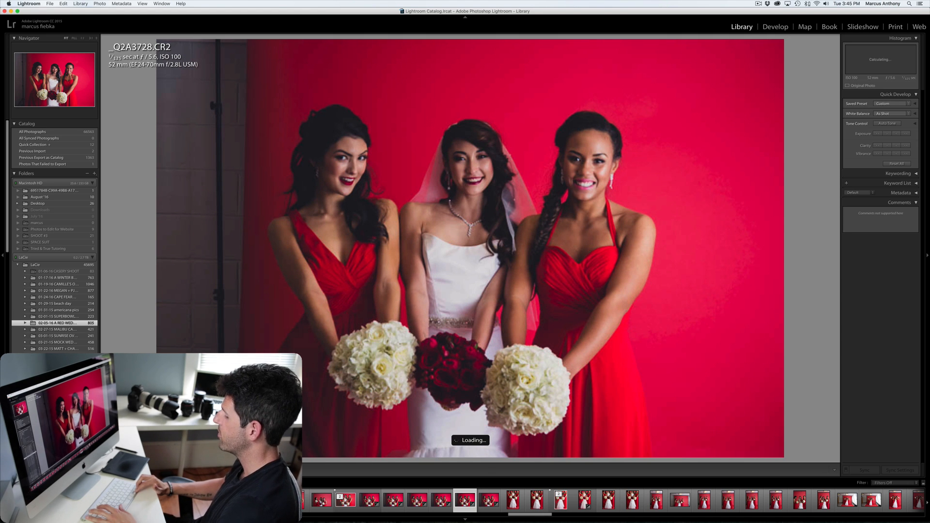
Step: Undo the moves to the next photo to get back to _Q2A3724.CR2
{"action": "key", "text": "super+z"}
{"action": "key", "text": "super+z"}
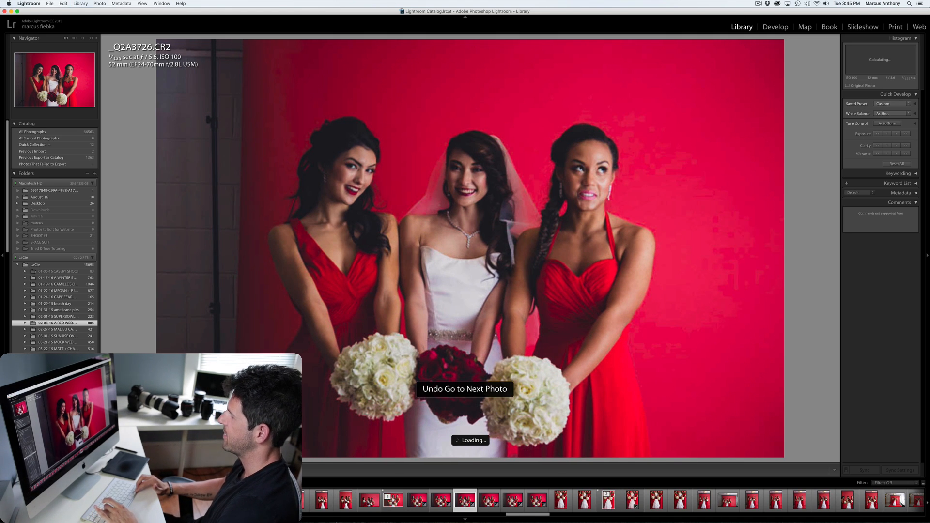
{"action": "key", "text": "super+z"}
{"action": "key", "text": "super+z"}
{"action": "key", "text": "super+z"}
{"action": "key", "text": "super+z"}
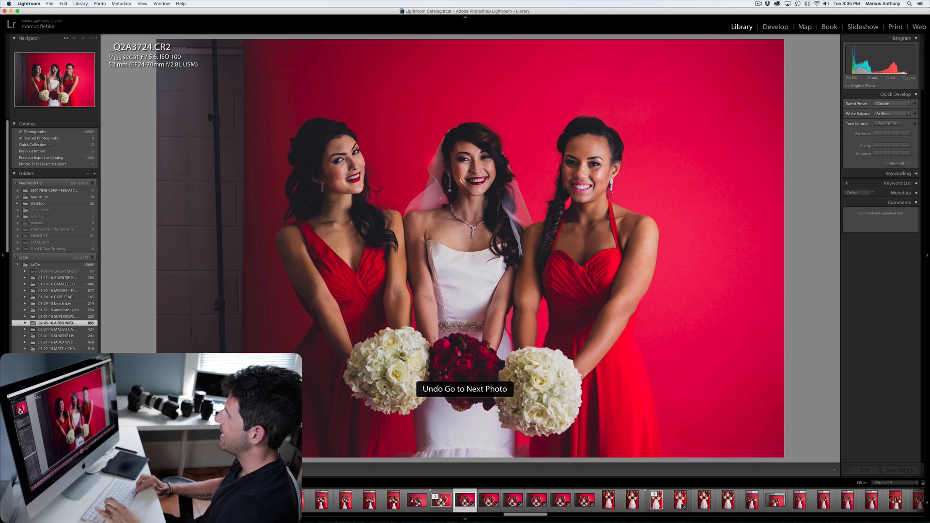
Step: Open the bridal portrait _Q2A3786.CR2 Copy 1 for developing and set its white balance Temp to 5,800
{"action": "key", "text": "g"}
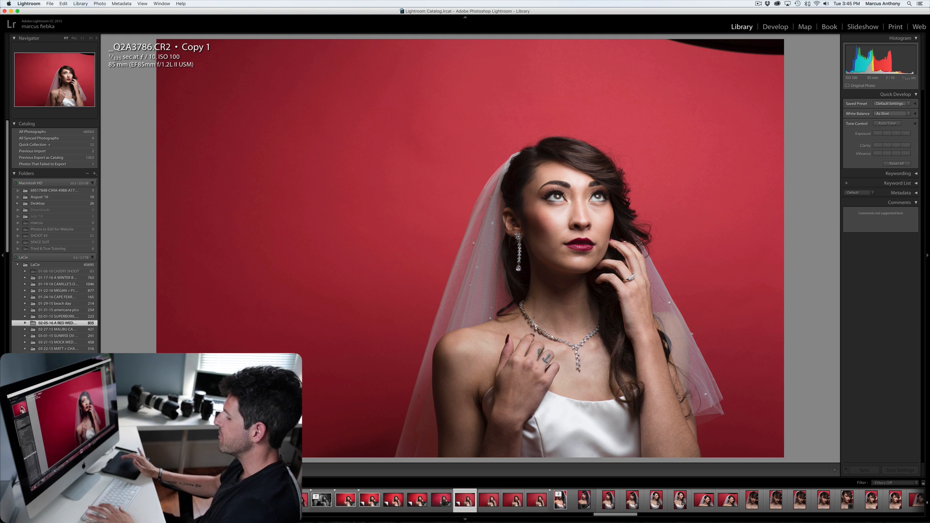
{"action": "key", "text": "d"}
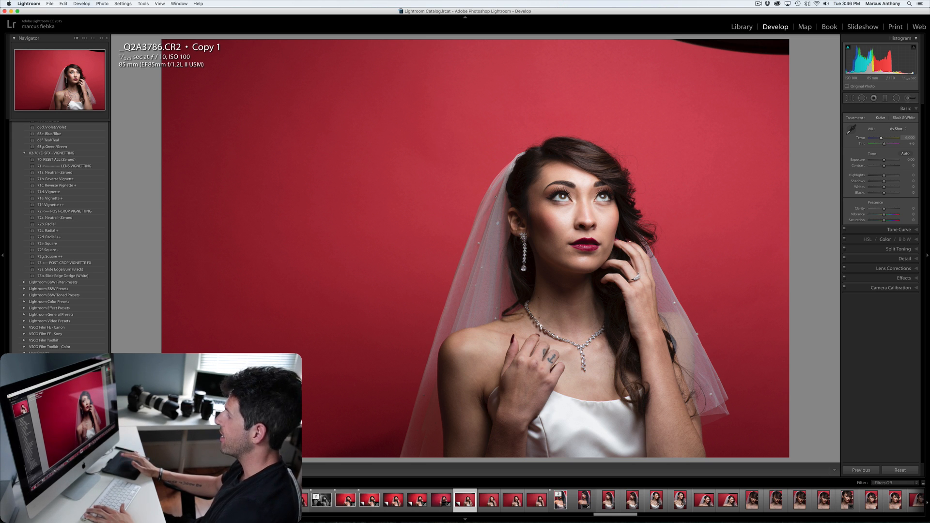
{"action": "left_click", "coordinate": [909, 138]}
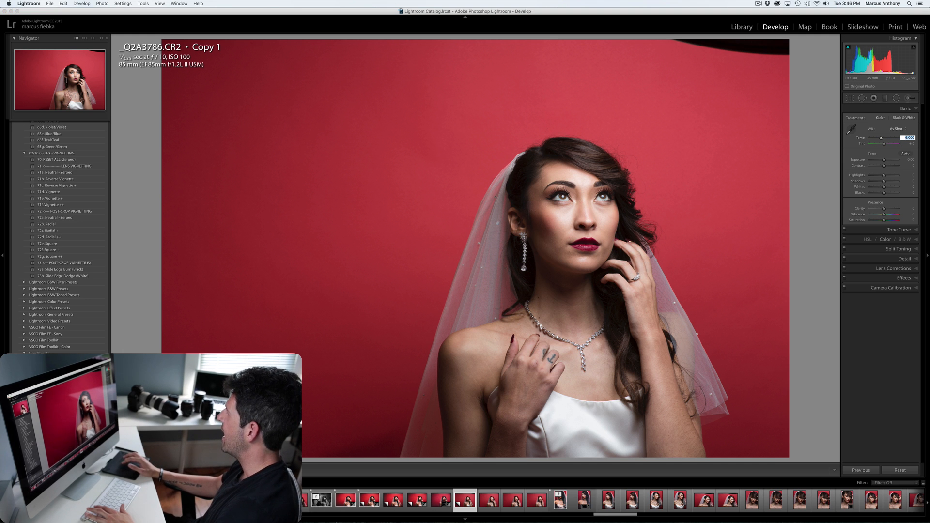
{"action": "type", "text": "5800"}
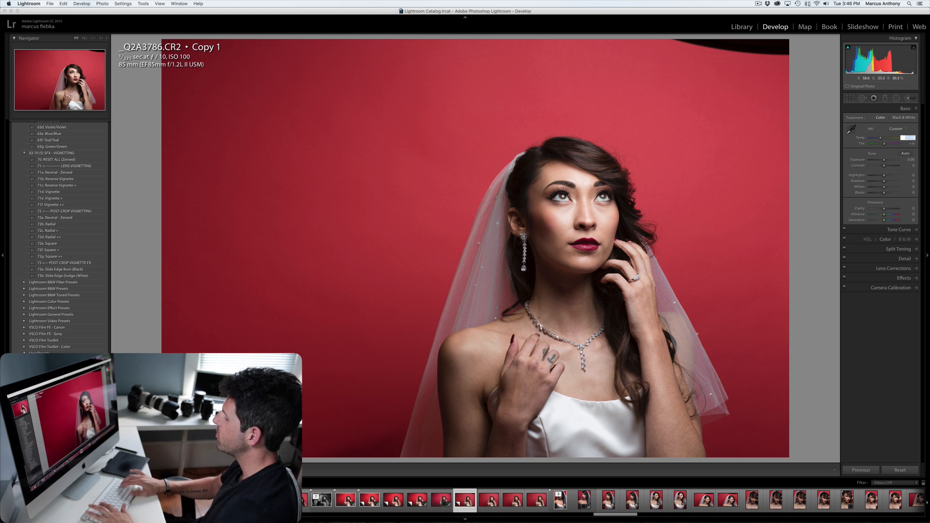
{"action": "key", "text": "Return"}
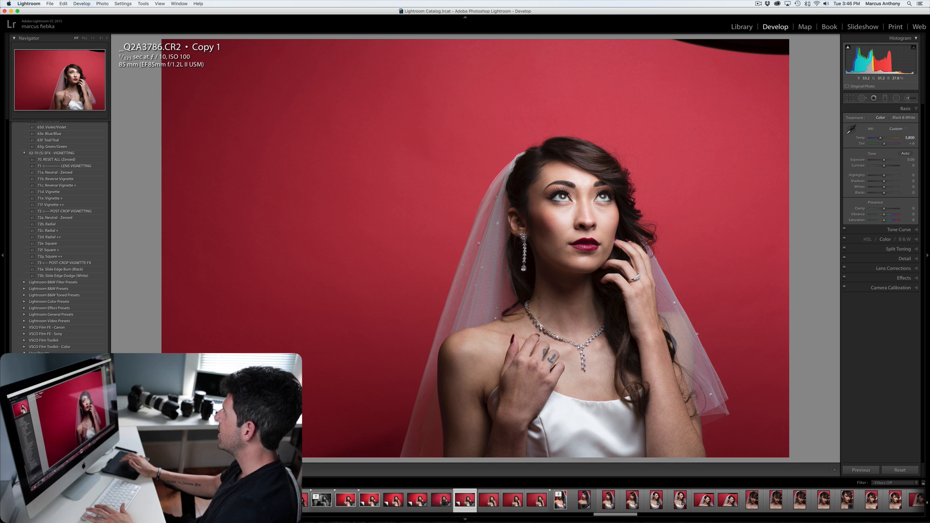
Step: Try a white balance Temp of 5,700 on the portrait and undo it
{"action": "left_click", "coordinate": [910, 138]}
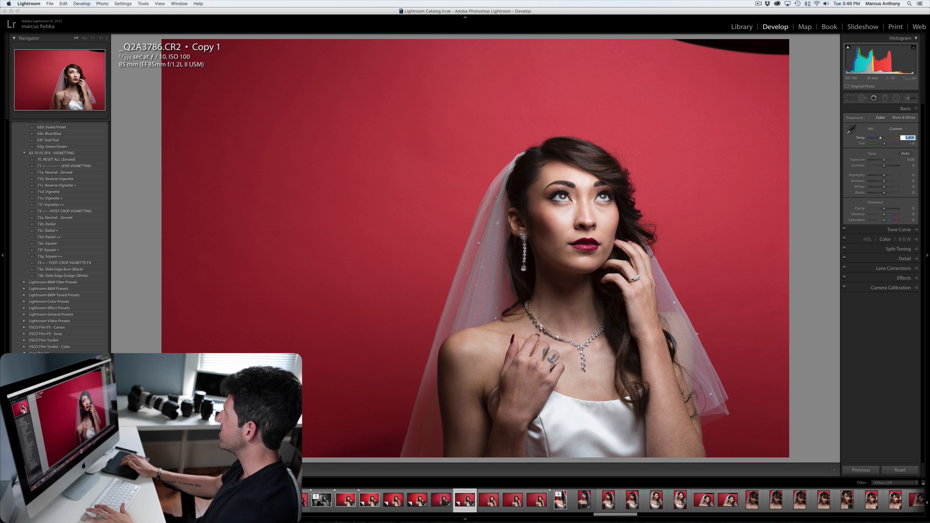
{"action": "type", "text": "5700"}
{"action": "key", "text": "Return"}
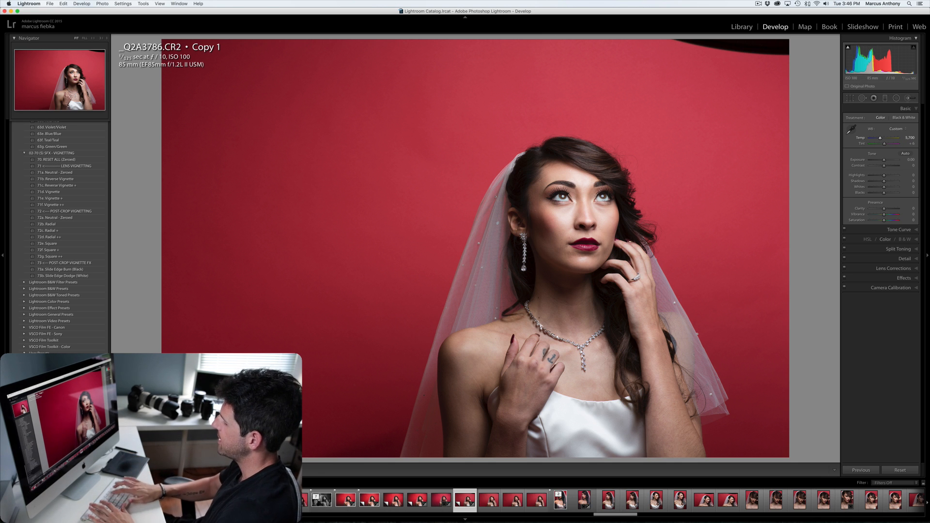
{"action": "key", "text": "super+z"}
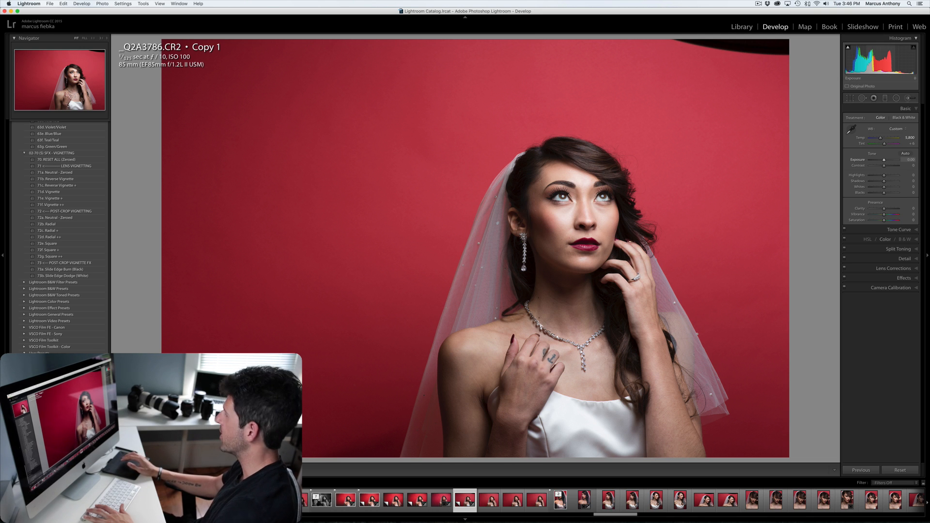
Step: Try stepping the portrait's Exposure up by one increment and bring it back to 0.00
{"action": "left_click", "coordinate": [909, 159]}
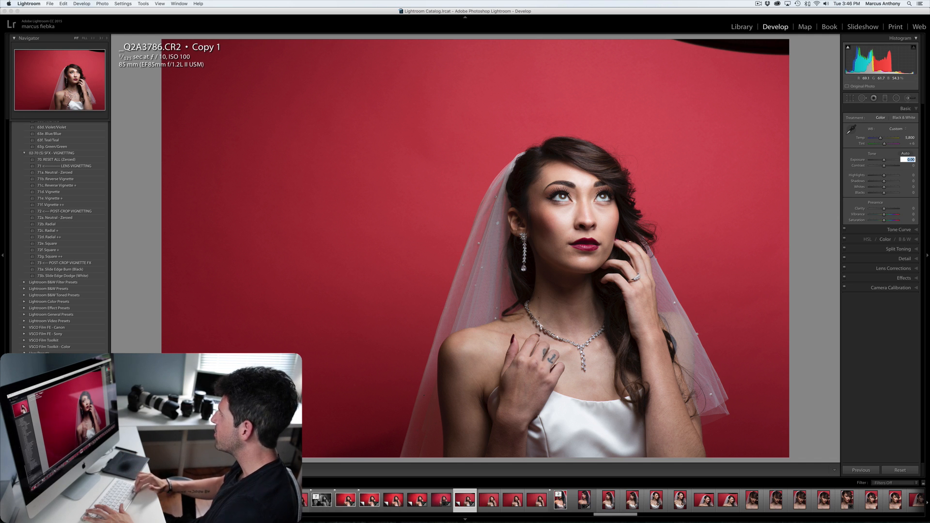
{"action": "key", "text": "Return"}
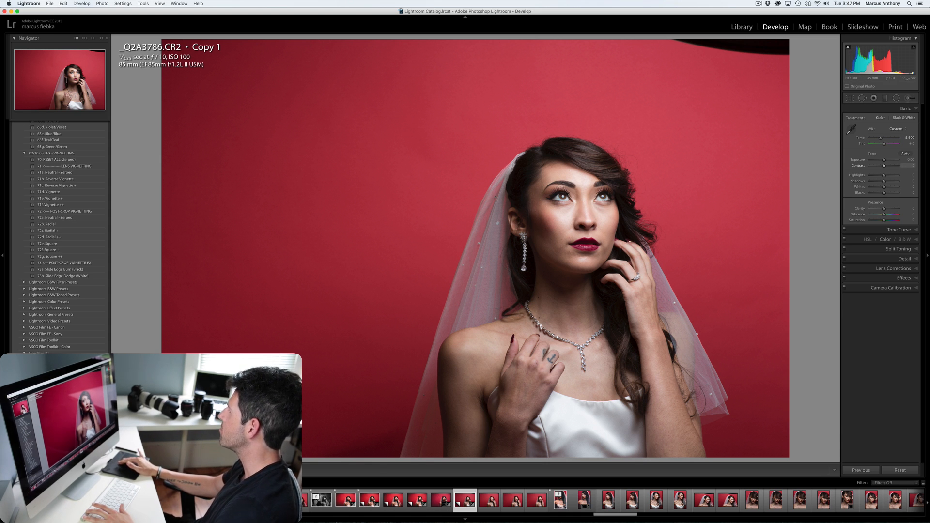
{"action": "left_click", "coordinate": [911, 159]}
{"action": "key", "text": "Up"}
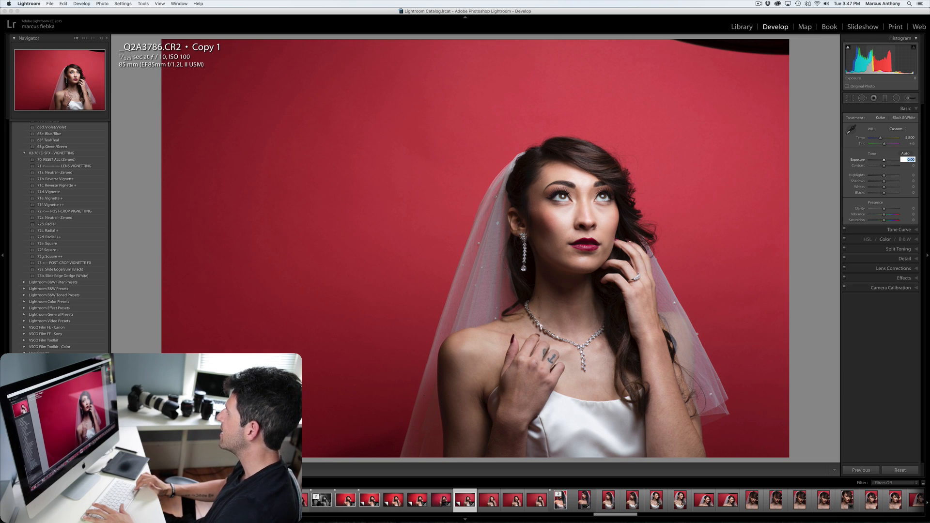
{"action": "key", "text": "Down"}
{"action": "key", "text": "Return"}
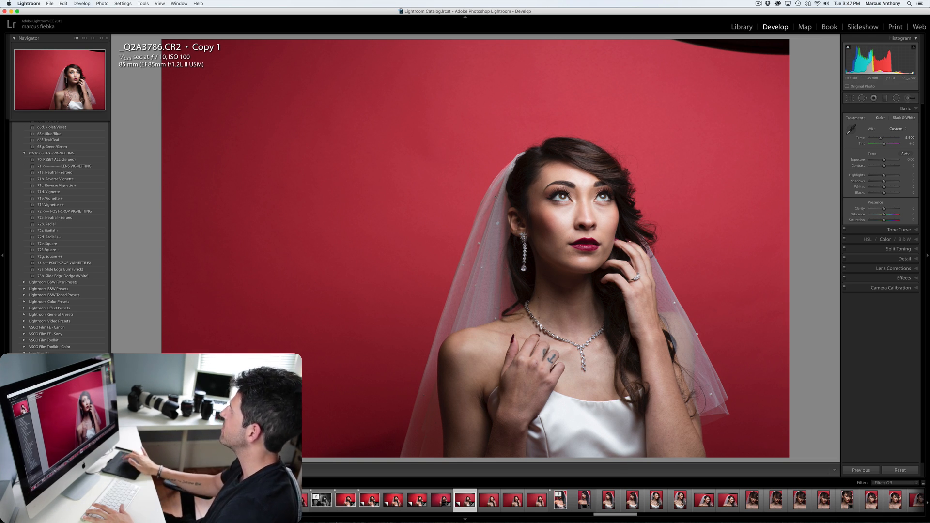
Step: Raise the portrait's Contrast in steps to +25
{"action": "left_click", "coordinate": [913, 165]}
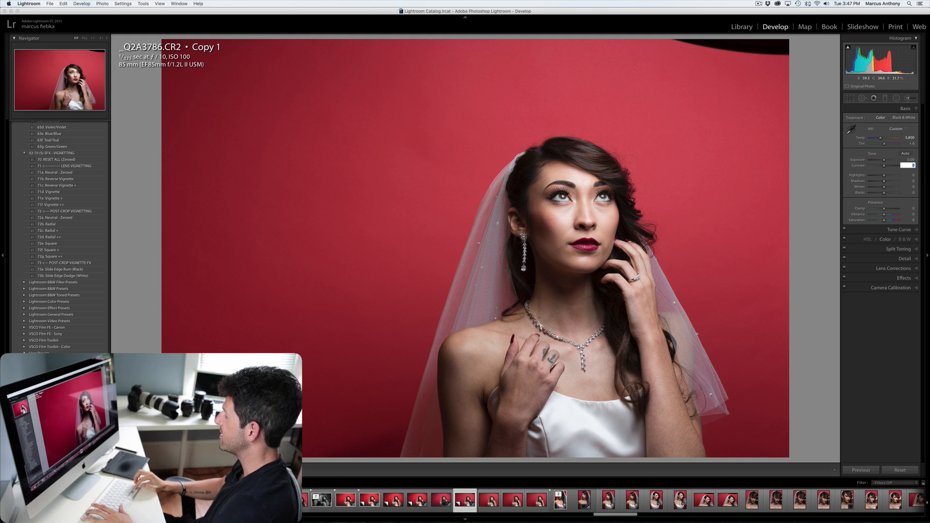
{"action": "key", "text": "Up"}
{"action": "key", "text": "Up"}
{"action": "key", "text": "Up"}
{"action": "key", "text": "Up"}
{"action": "key", "text": "Up"}
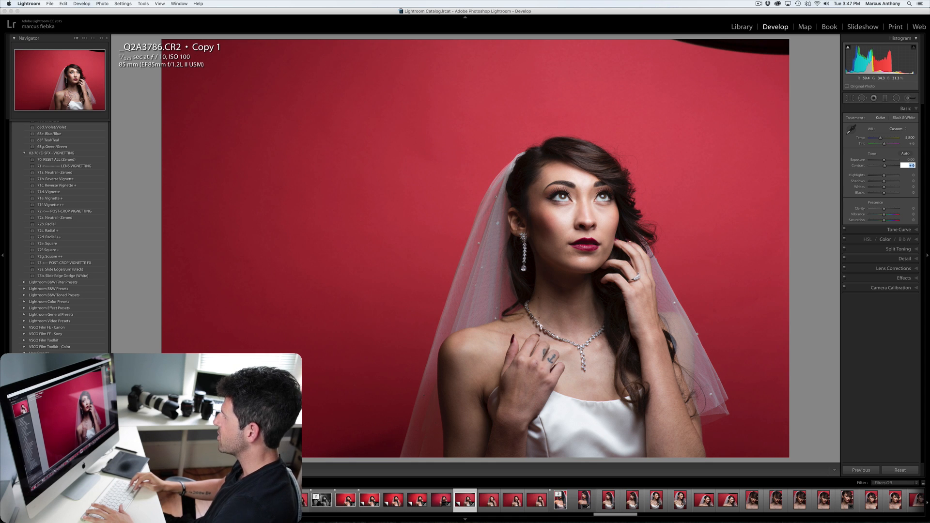
{"action": "key", "text": "Up"}
{"action": "key", "text": "Up"}
{"action": "key", "text": "Up"}
{"action": "key", "text": "Up"}
{"action": "key", "text": "Up"}
{"action": "key", "text": "Up"}
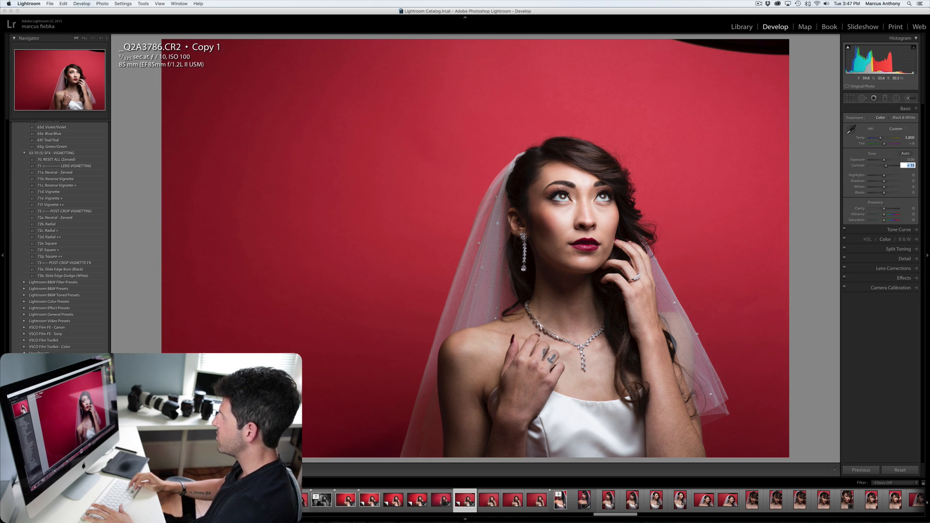
{"action": "key", "text": "Up"}
{"action": "key", "text": "Up"}
{"action": "key", "text": "Up"}
{"action": "key", "text": "Up"}
{"action": "key", "text": "Up"}
{"action": "key", "text": "Up"}
{"action": "key", "text": "Up"}
{"action": "key", "text": "Up"}
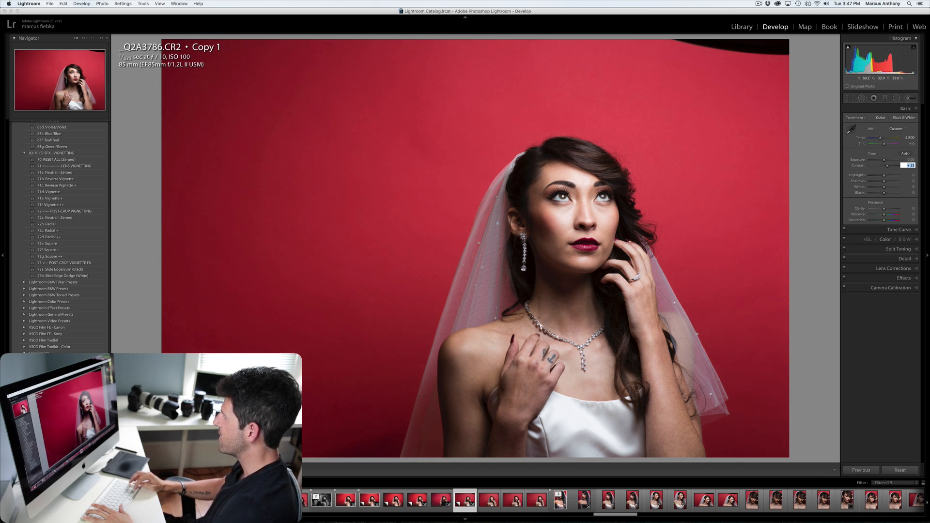
{"action": "key", "text": "Down"}
{"action": "key", "text": "Return"}
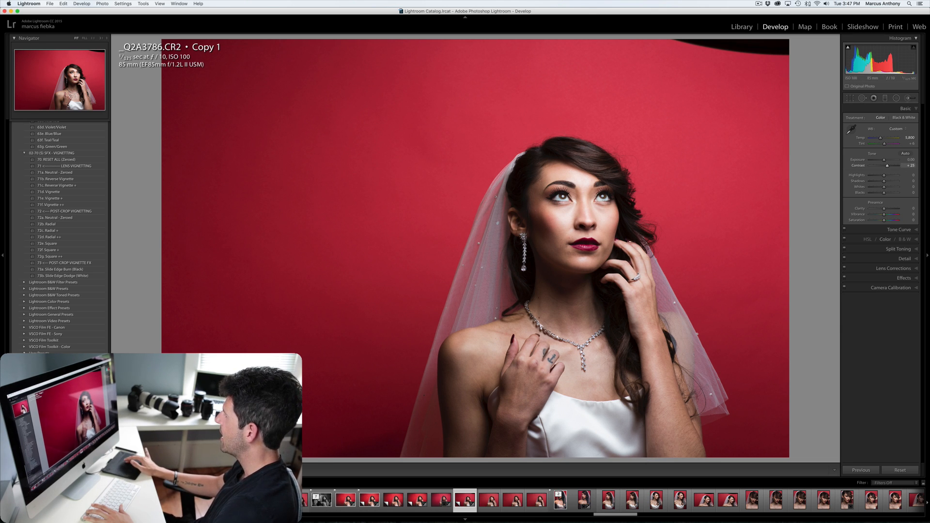
Step: Try a Contrast of 0 on the portrait to compare, and undo the change
{"action": "left_click", "coordinate": [910, 166]}
{"action": "type", "text": "0"}
{"action": "key", "text": "Return"}
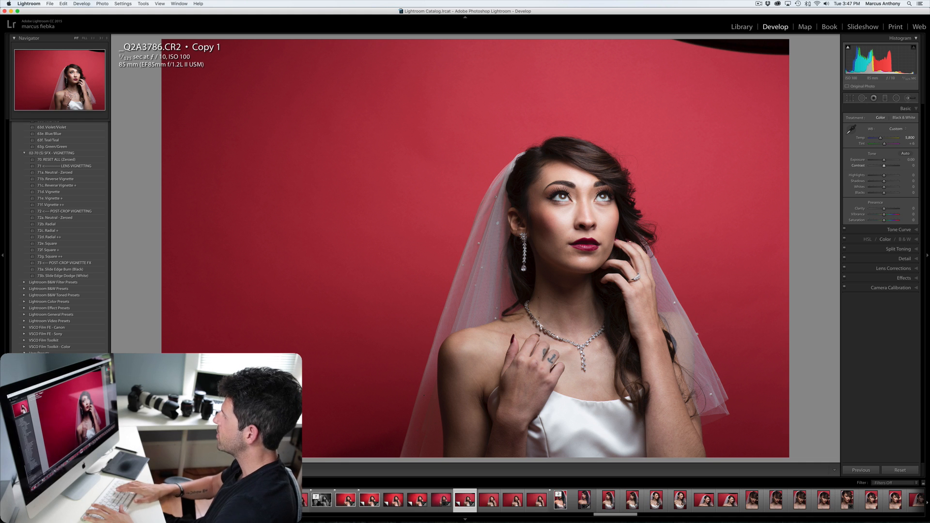
{"action": "key", "text": "super+z"}
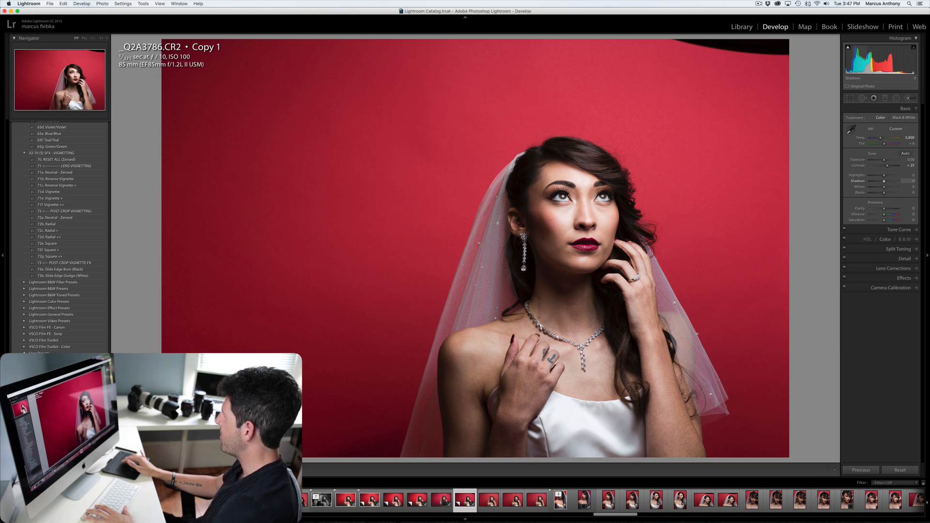
Step: Try a Shadows value of +20 on the portrait and set it back to 0
{"action": "left_click", "coordinate": [908, 181]}
{"action": "type", "text": "2"}
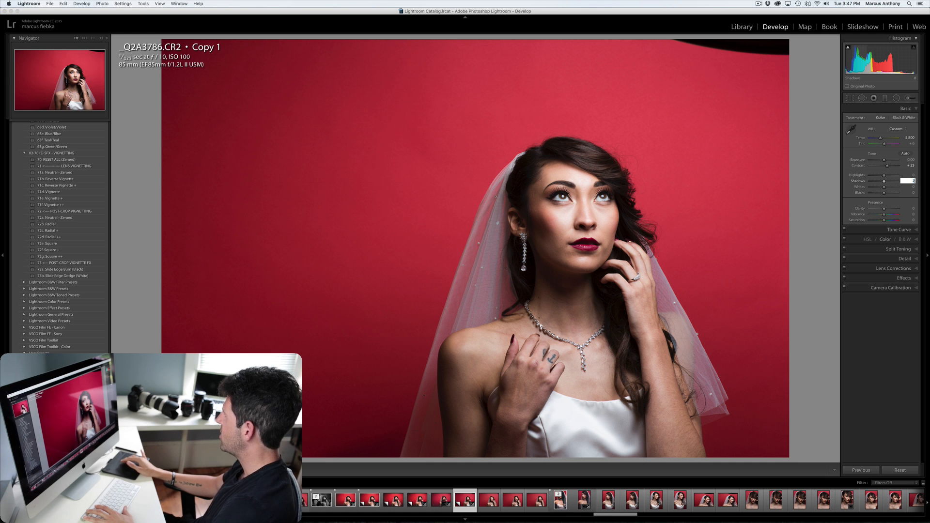
{"action": "type", "text": "0"}
{"action": "key", "text": "Return"}
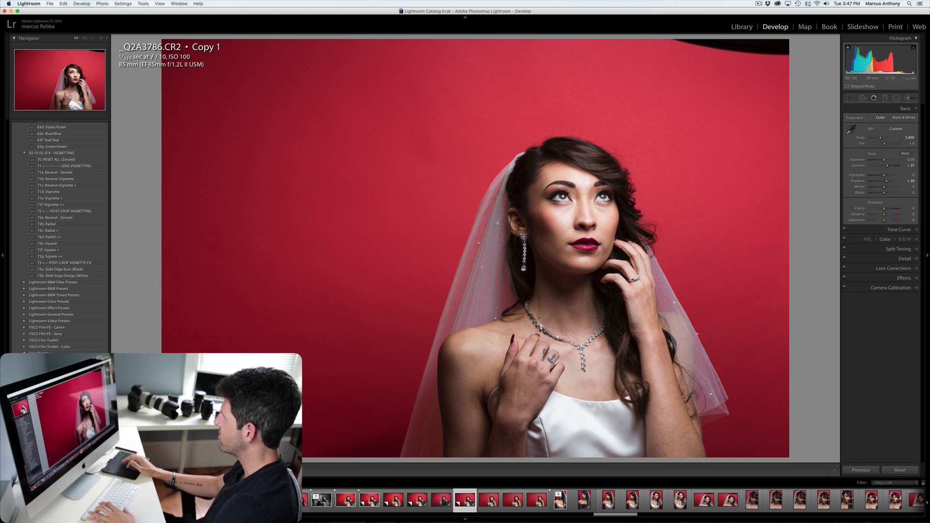
{"action": "left_click", "coordinate": [909, 181]}
{"action": "type", "text": "0"}
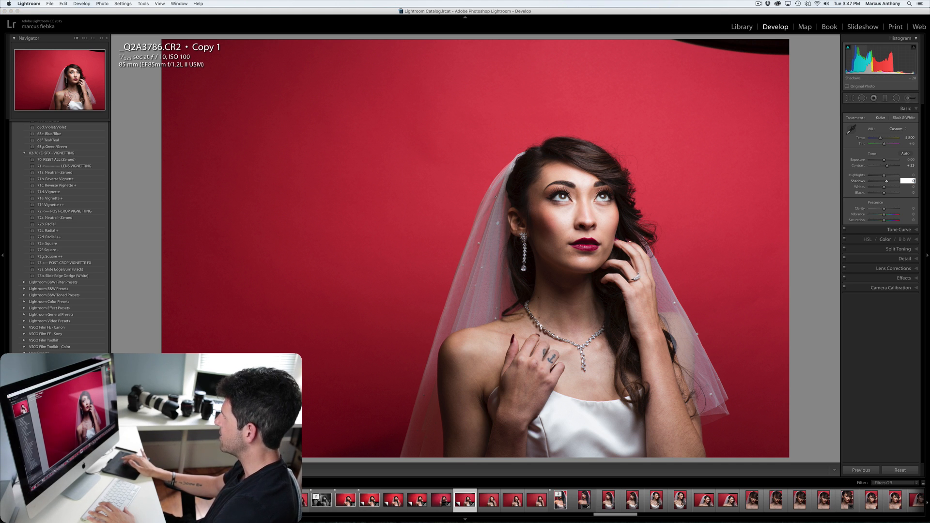
{"action": "key", "text": "Return"}
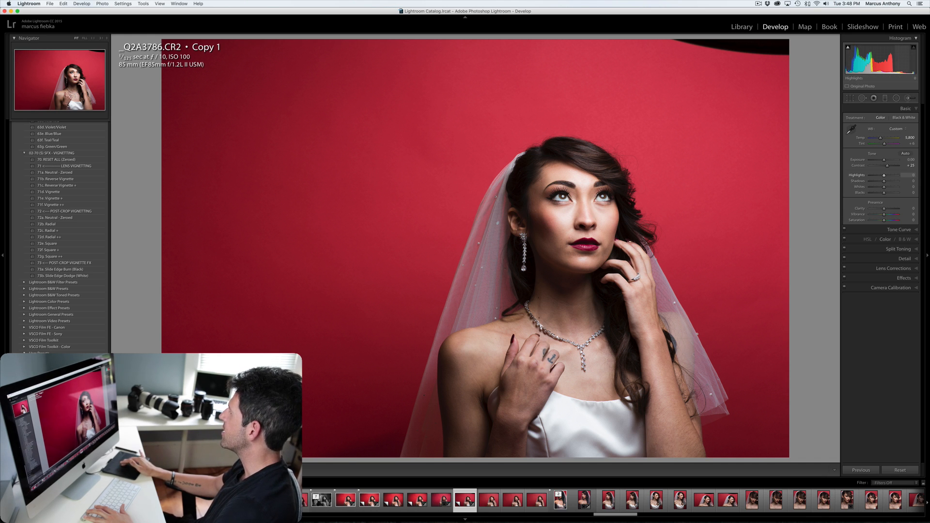
Step: Set the portrait's Shadows to +25 and its Contrast to +30
{"action": "left_click", "coordinate": [908, 181]}
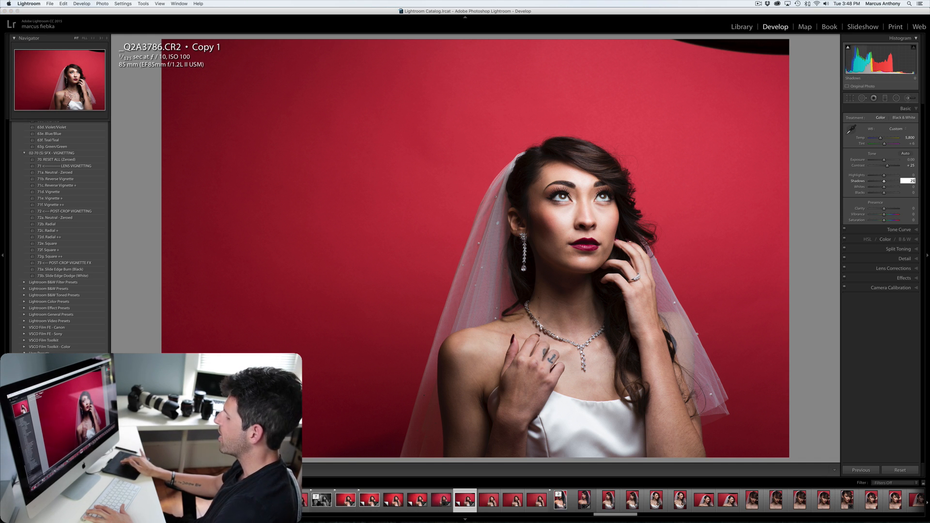
{"action": "type", "text": "25"}
{"action": "key", "text": "Return"}
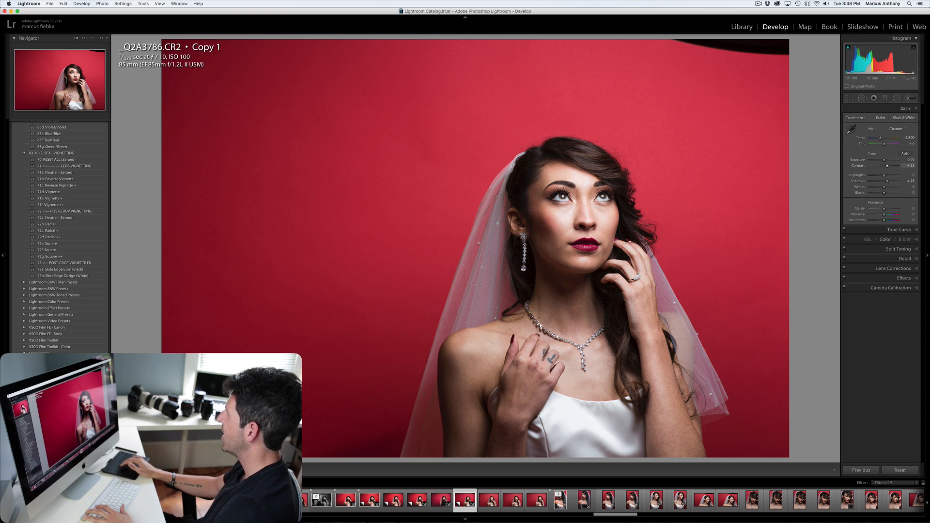
{"action": "left_click", "coordinate": [910, 165]}
{"action": "type", "text": "30"}
{"action": "key", "text": "Return"}
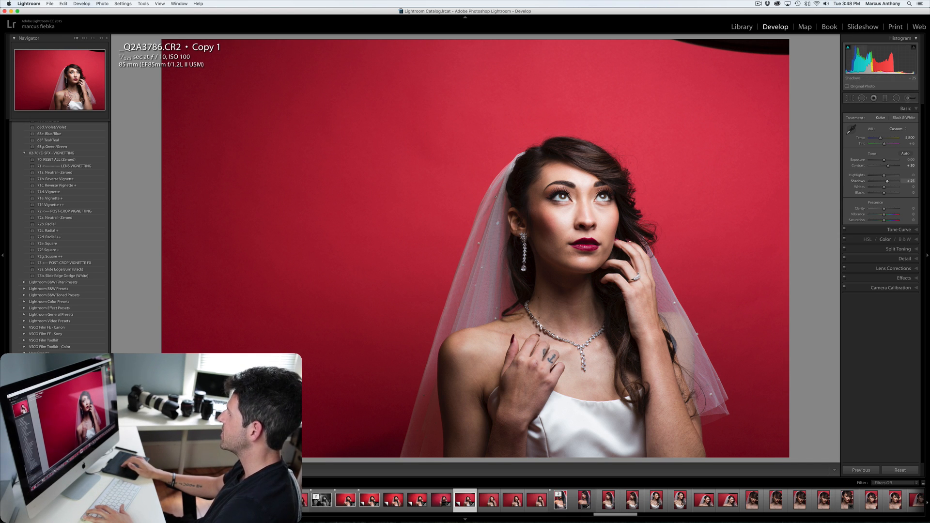
Step: Reset the portrait's Shadows to 0 for comparison and set them to +13
{"action": "left_click", "coordinate": [910, 181]}
{"action": "type", "text": "0"}
{"action": "key", "text": "Return"}
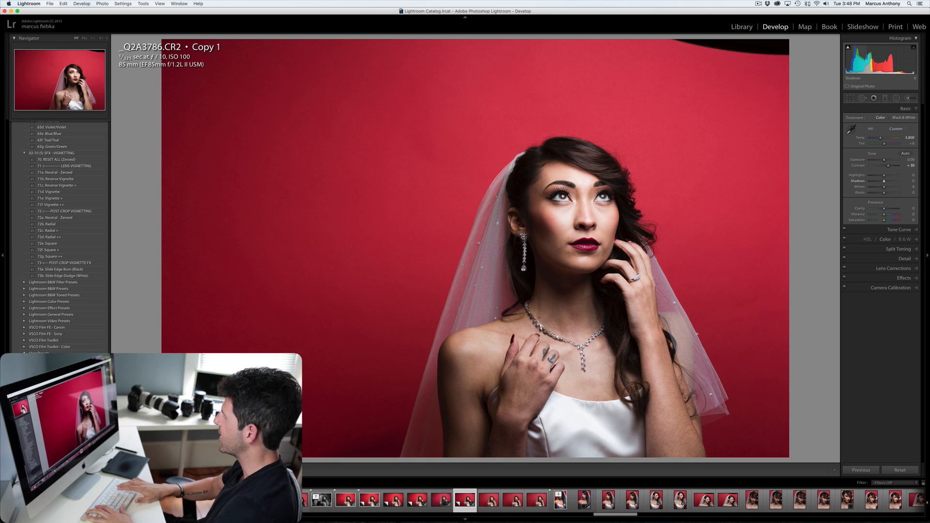
{"action": "left_click", "coordinate": [910, 181]}
{"action": "type", "text": "13"}
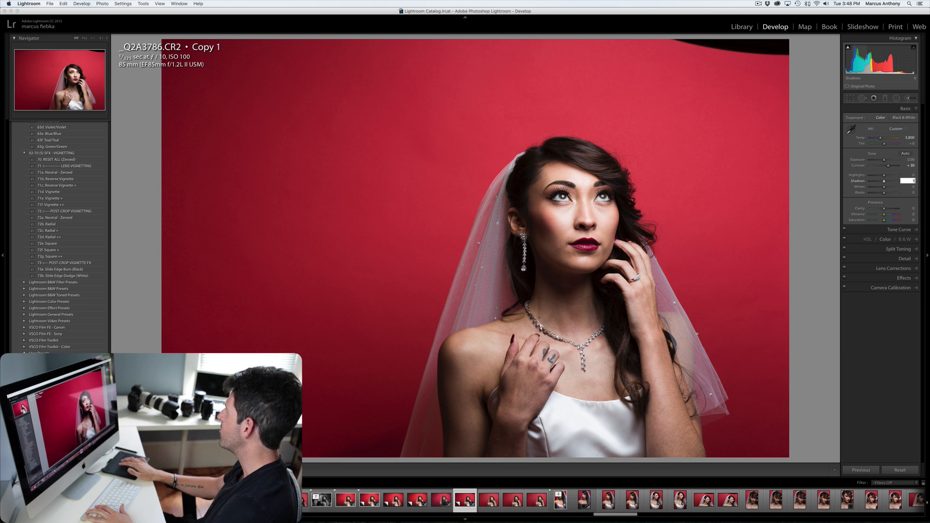
{"action": "key", "text": "Return"}
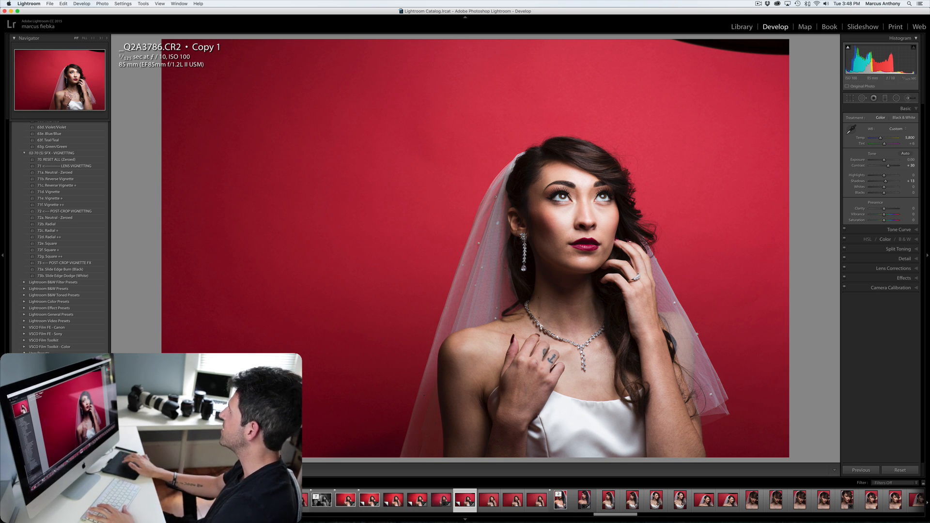
Step: Try stepping the portrait's Clarity up to +40 and back down to +25
{"action": "left_click", "coordinate": [910, 208]}
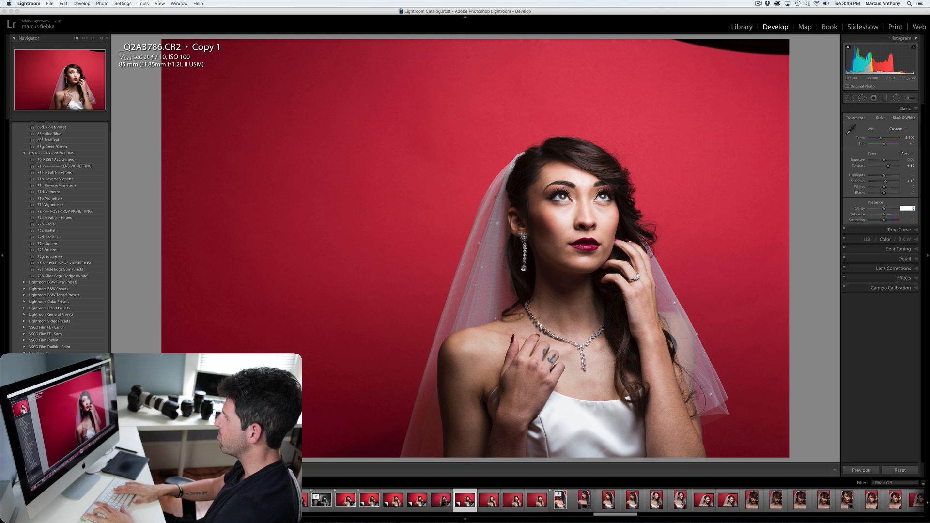
{"action": "key", "text": "Return"}
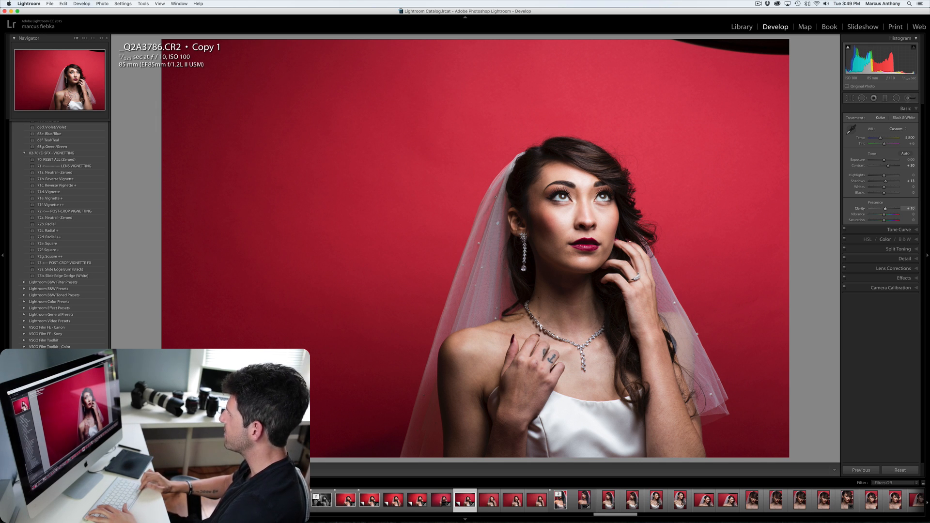
{"action": "key", "text": "equal"}
{"action": "key", "text": "equal"}
{"action": "key", "text": "equal"}
{"action": "key", "text": "equal"}
{"action": "key", "text": "equal"}
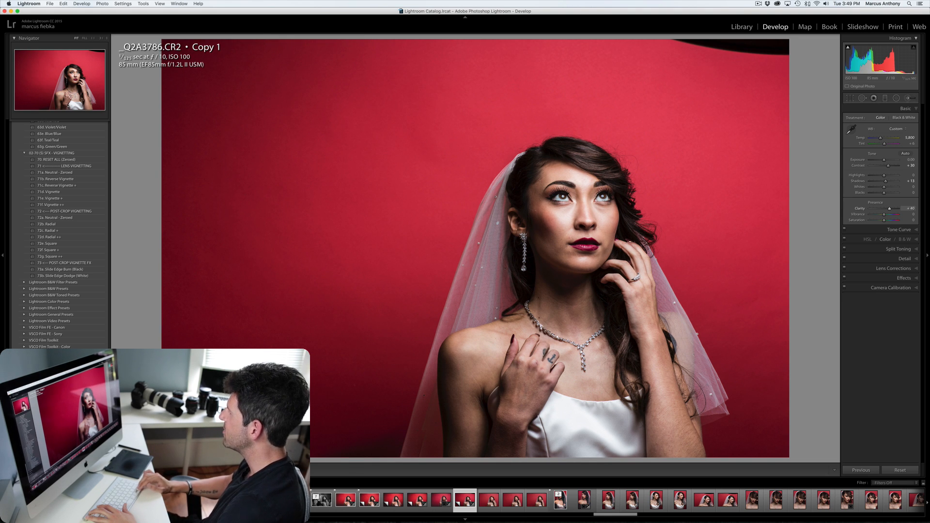
{"action": "key", "text": "minus"}
{"action": "key", "text": "minus"}
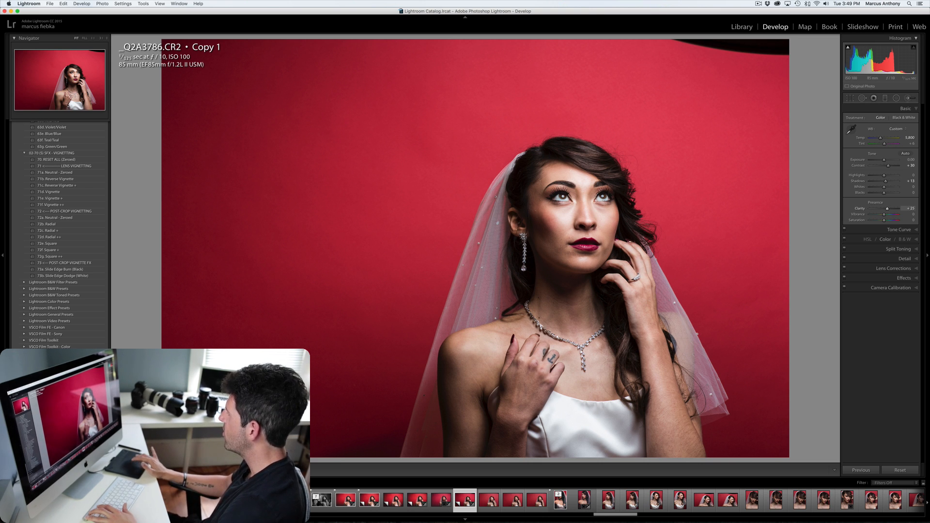
Step: Compare Clarity settings from +40 down to slightly negative on the portrait and settle on +10
{"action": "key", "text": "Up"}
{"action": "key", "text": "Up"}
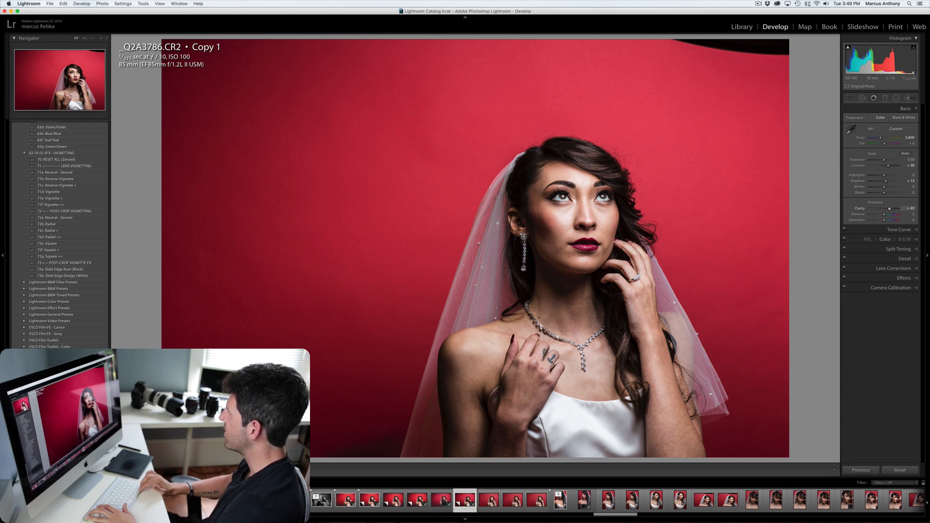
{"action": "key", "text": "Down"}
{"action": "key", "text": "Down"}
{"action": "key", "text": "Down"}
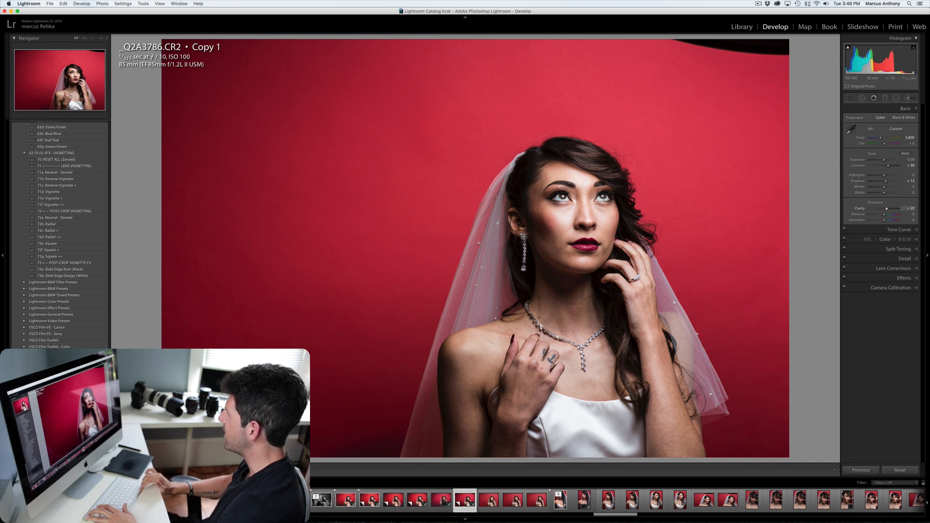
{"action": "key", "text": "Down"}
{"action": "key", "text": "Down"}
{"action": "key", "text": "Down"}
{"action": "key", "text": "Down"}
{"action": "key", "text": "Down"}
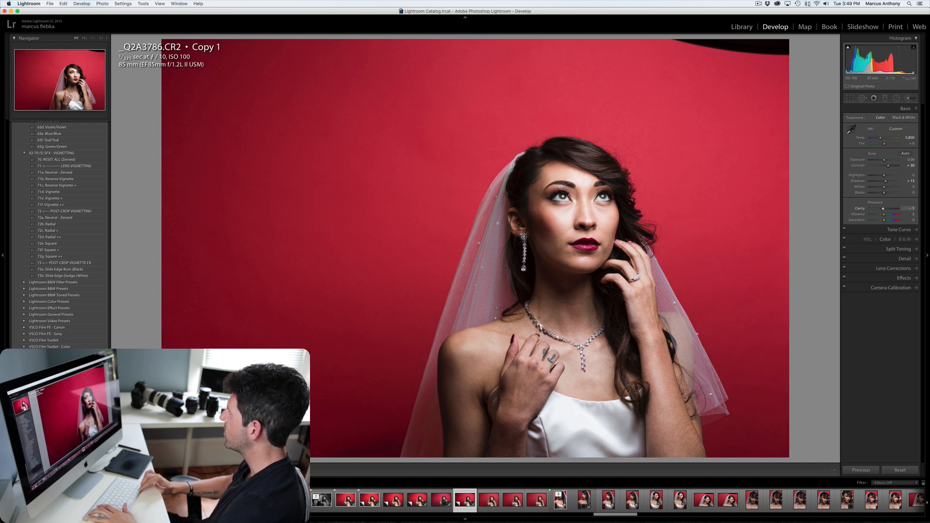
{"action": "key", "text": "Up"}
{"action": "key", "text": "Up"}
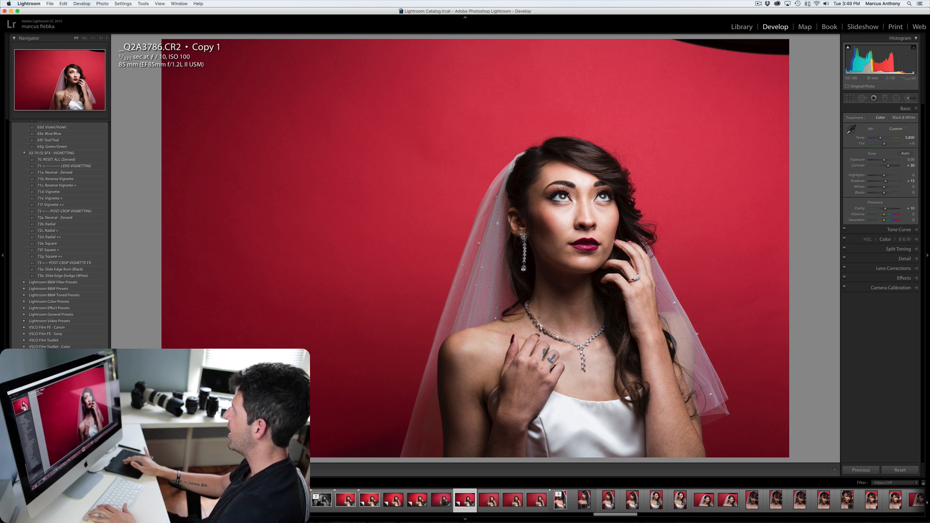
Step: Set the portrait's Vibrance to +10
{"action": "left_click", "coordinate": [909, 214]}
{"action": "type", "text": "10"}
{"action": "key", "text": "Return"}
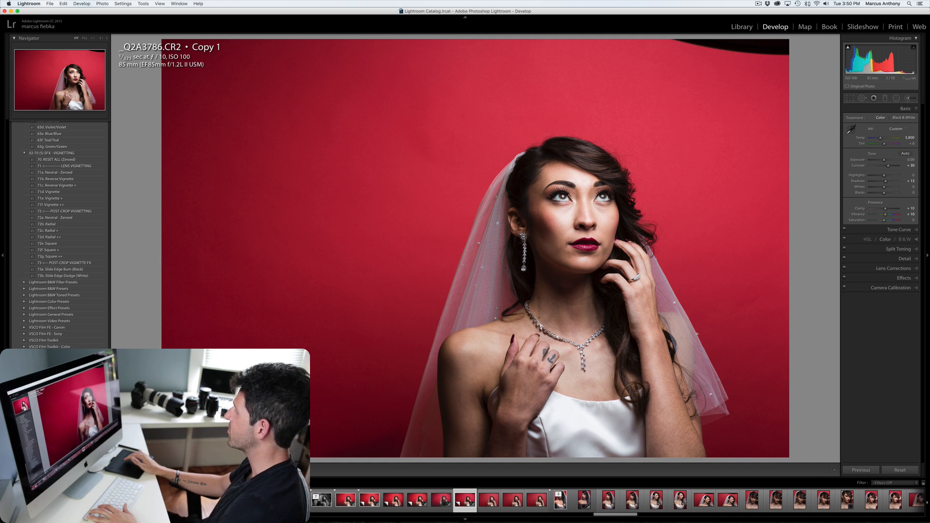
Step: Set the Saturation of the Orange color range to -10 in the HSL/Color adjustments
{"action": "left_click", "coordinate": [885, 239]}
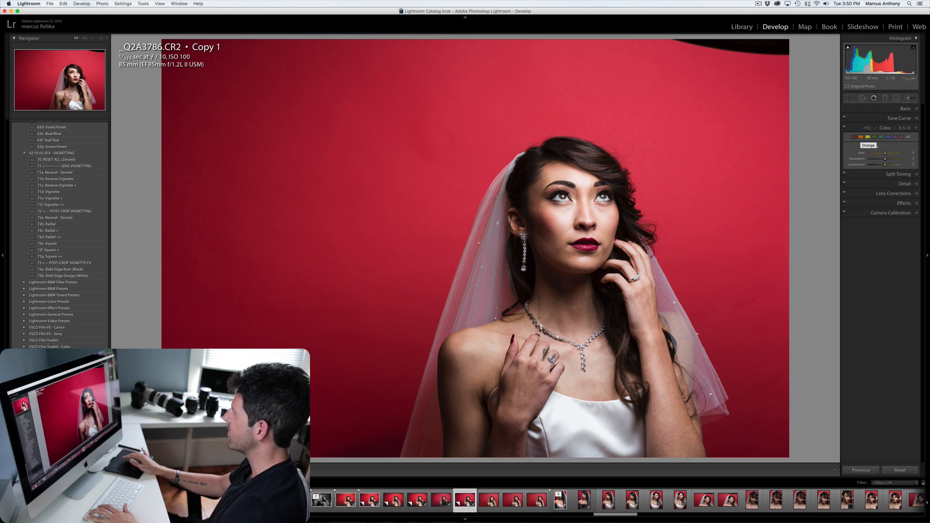
{"action": "left_click", "coordinate": [861, 137]}
{"action": "left_click", "coordinate": [908, 158]}
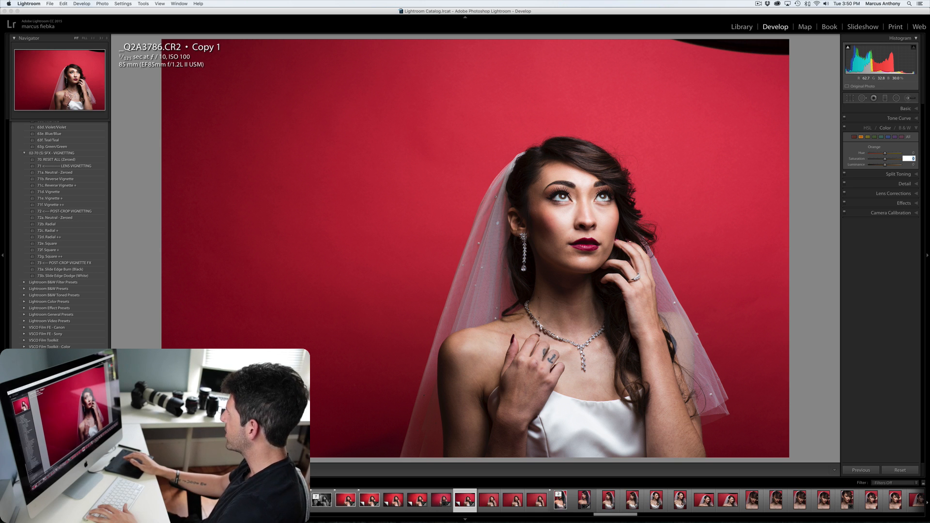
{"action": "type", "text": "-10"}
{"action": "key", "text": "Return"}
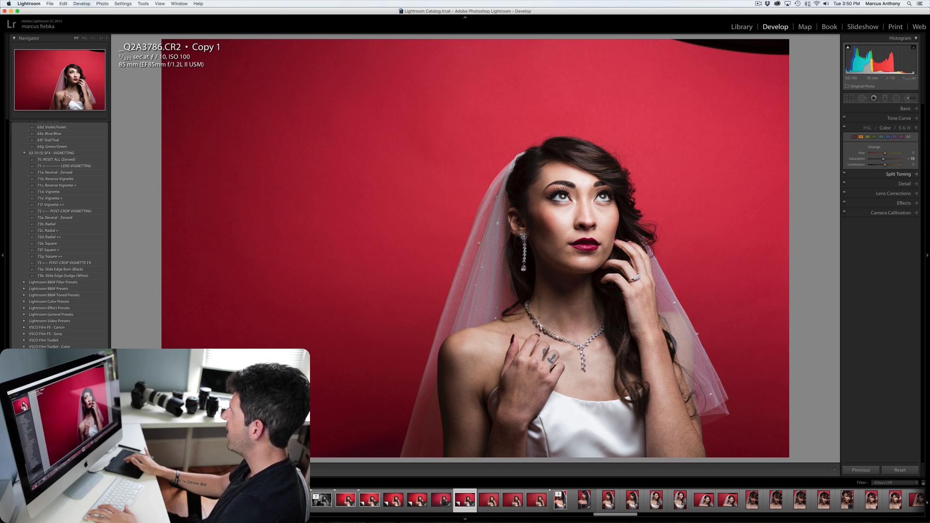
Step: Show the Split Toning settings, try the Blue/Blue color scheme preset on the portrait, and undo it
{"action": "left_click", "coordinate": [898, 174]}
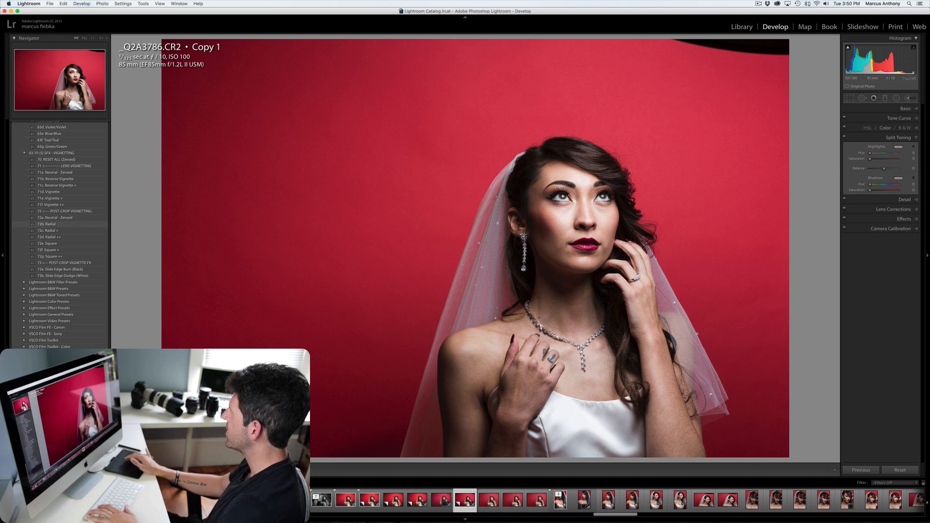
{"action": "scroll", "coordinate": [61, 234], "scroll_direction": "up", "scroll_amount": 5}
{"action": "scroll", "coordinate": [60, 235], "scroll_direction": "up", "scroll_amount": 6}
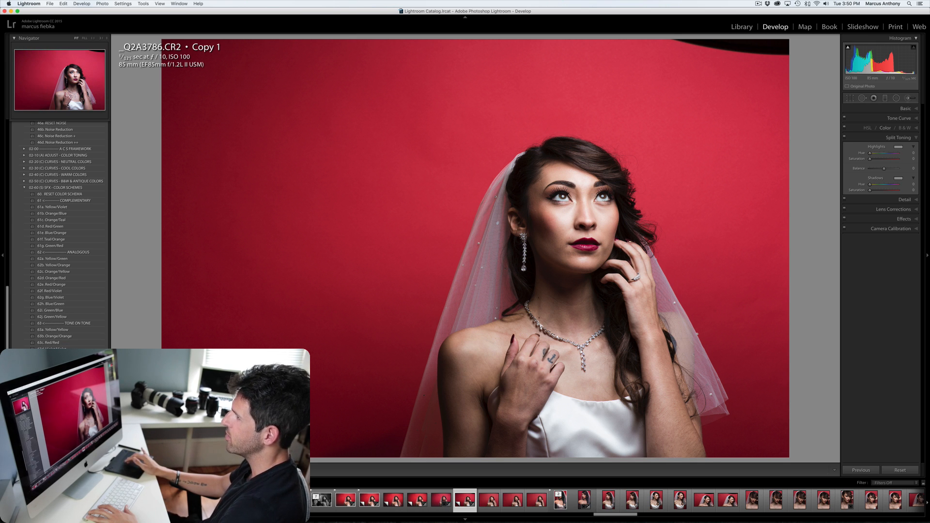
{"action": "left_click", "coordinate": [51, 355]}
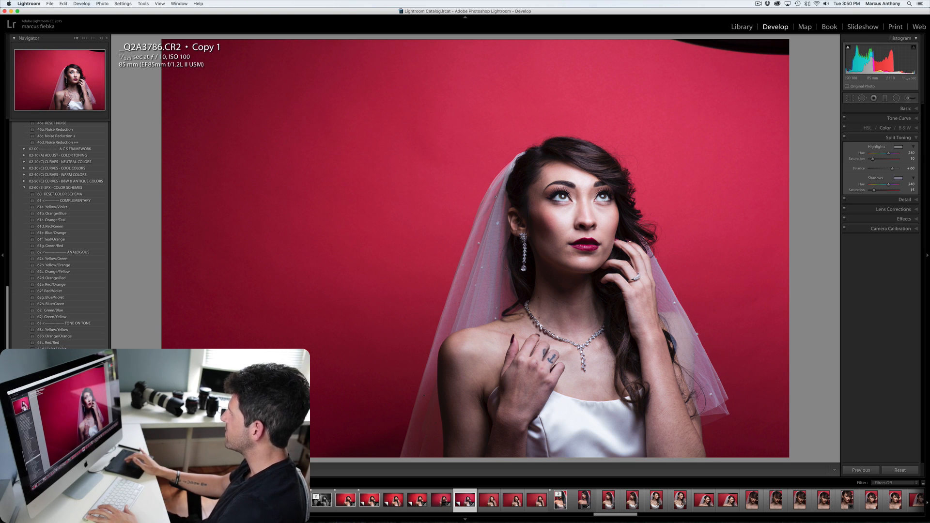
{"action": "key", "text": "super+z"}
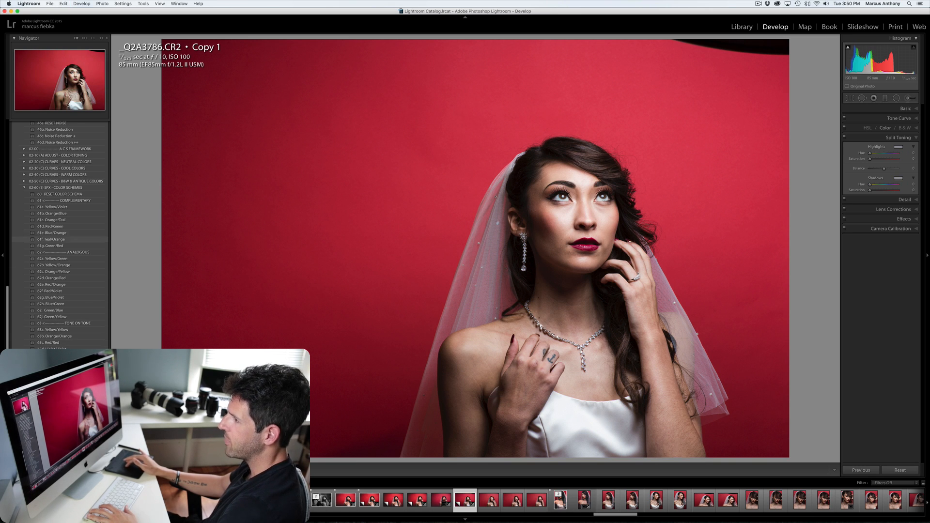
Step: Try the 61e Blue/Orange and 62g Blue/Violet color scheme presets on the portrait, undoing each one
{"action": "left_click", "coordinate": [52, 233]}
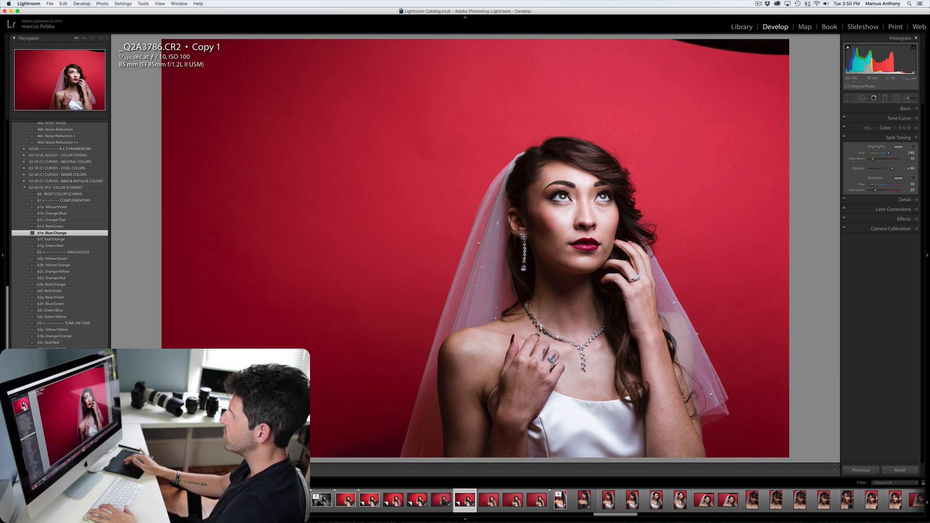
{"action": "key", "text": "super+z"}
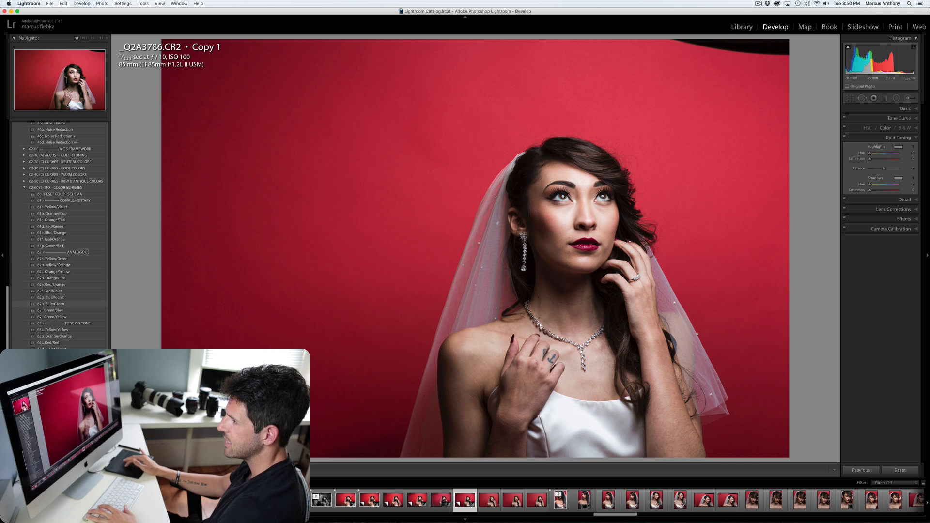
{"action": "left_click", "coordinate": [50, 297]}
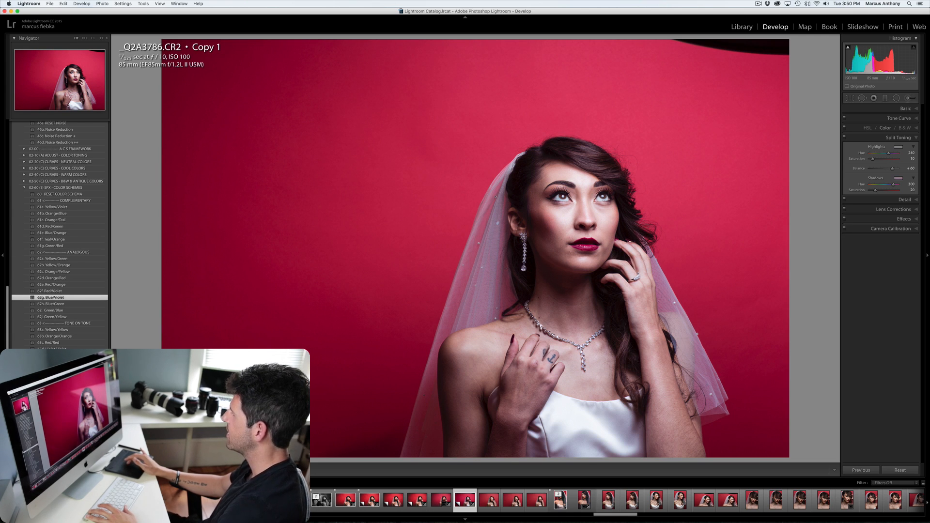
{"action": "key", "text": "super+z"}
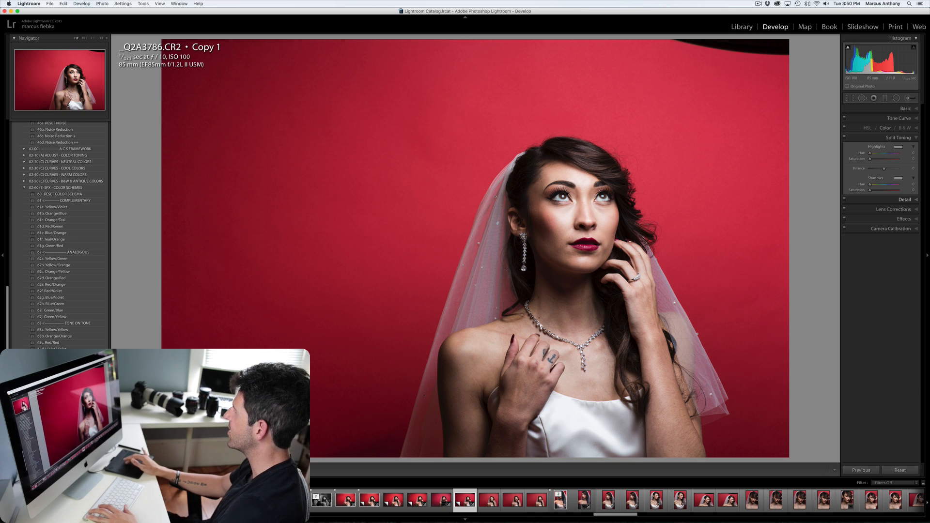
Step: Set the sharpening Amount to 0 in the Detail settings and hide the detail preview
{"action": "left_click", "coordinate": [904, 199]}
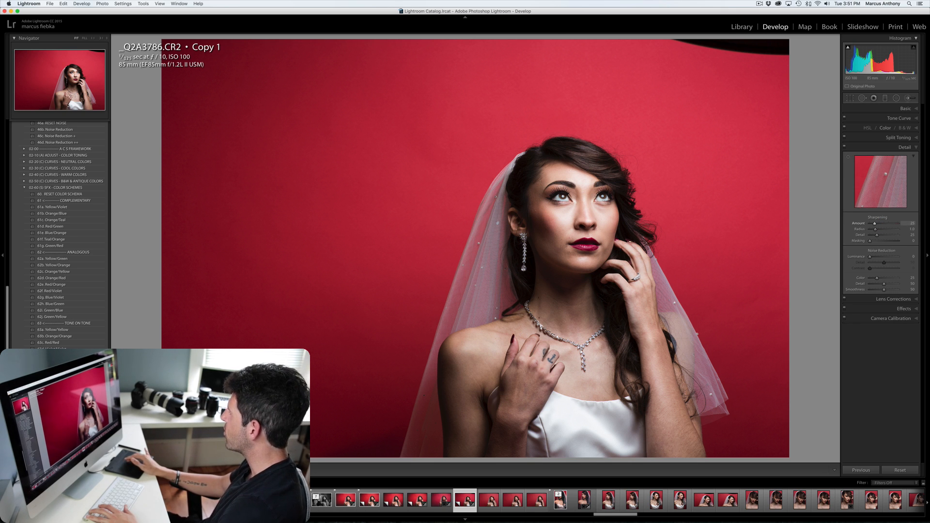
{"action": "left_click_drag", "start_coordinate": [874, 223], "coordinate": [869, 224]}
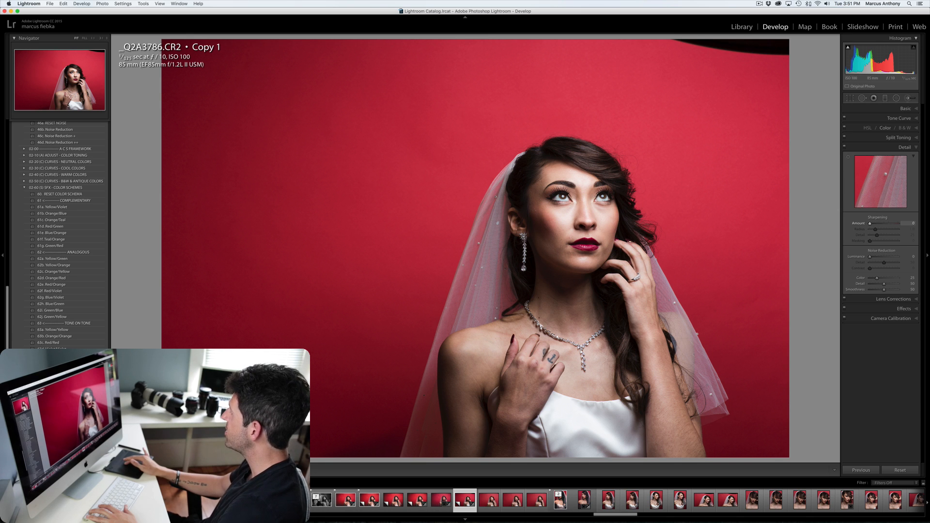
{"action": "left_click", "coordinate": [913, 157]}
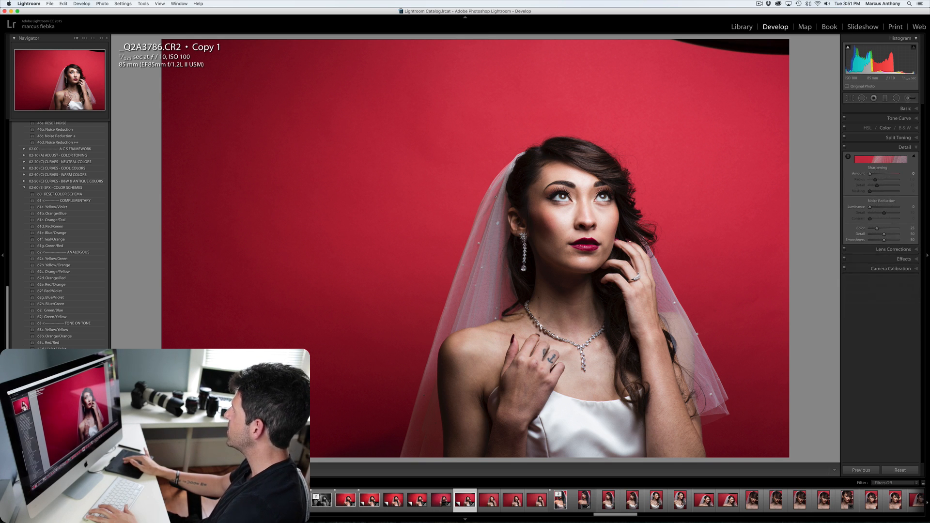
Step: Collapse the Detail settings and review the Basic options under Lens Corrections, including Enable Profile Corrections
{"action": "left_click", "coordinate": [904, 147]}
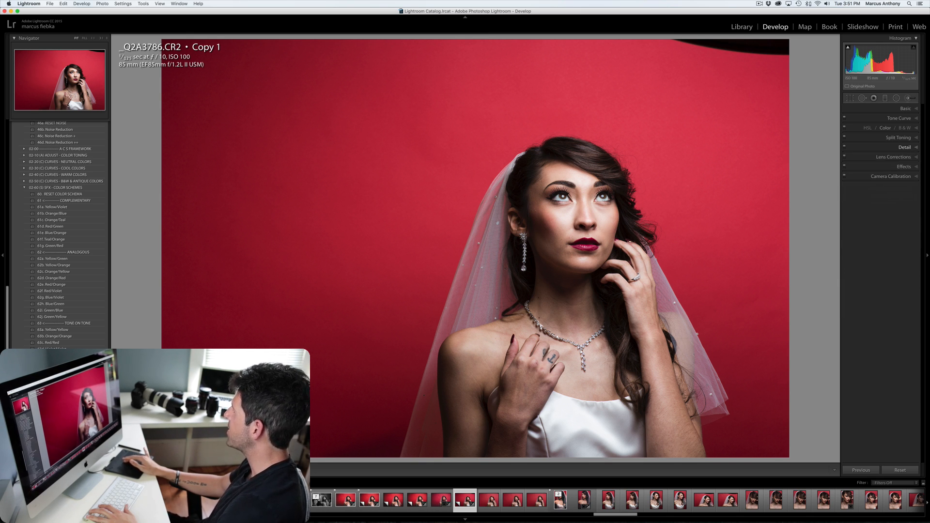
{"action": "left_click", "coordinate": [896, 156]}
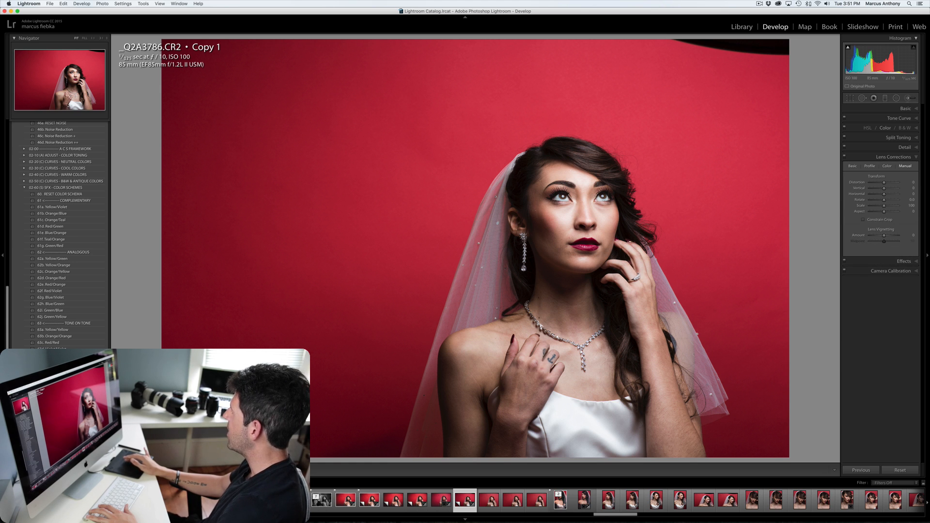
{"action": "left_click", "coordinate": [852, 165]}
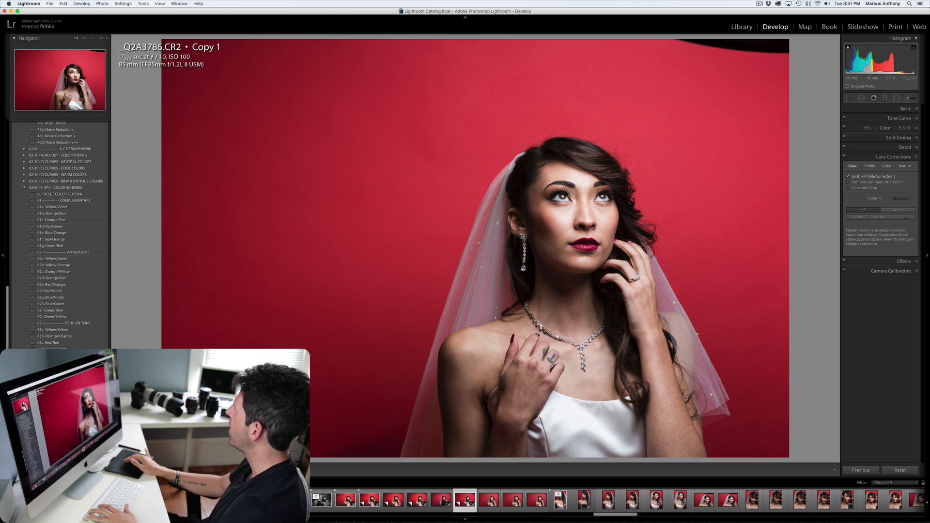
{"action": "left_click", "coordinate": [892, 157]}
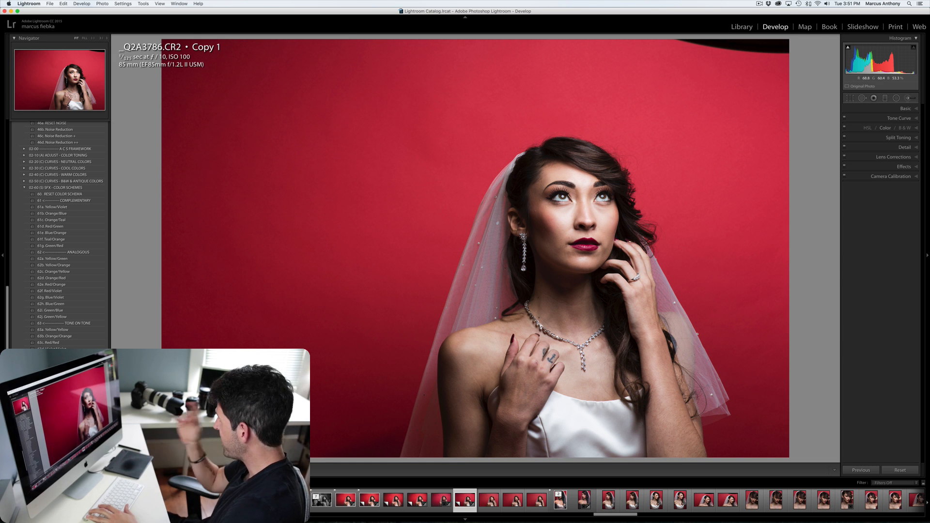
Step: Activate Spot Removal in Heal mode with a reduced brush size and heal the blemish at the temple beside the eyebrow
{"action": "key", "text": "super+equal"}
{"action": "key", "text": "super+equal"}
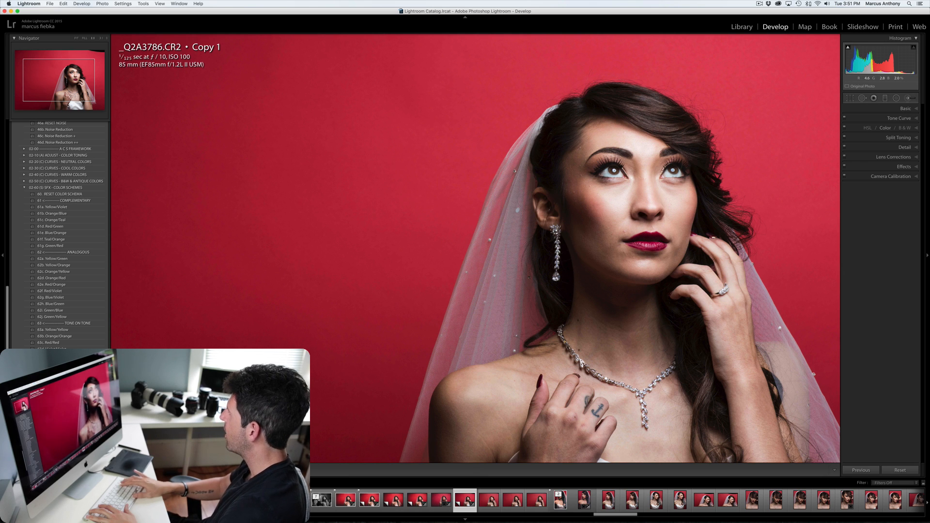
{"action": "key", "text": "super+equal"}
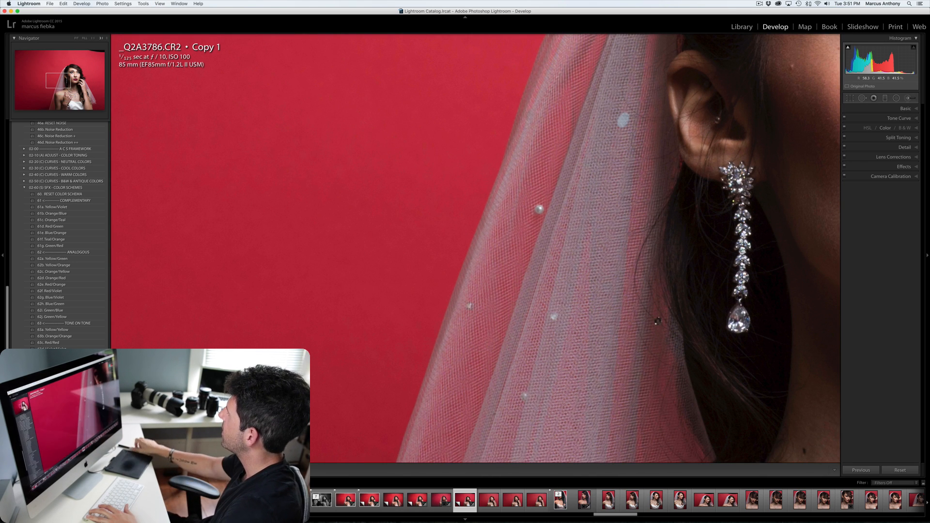
{"action": "left_click", "coordinate": [600, 213]}
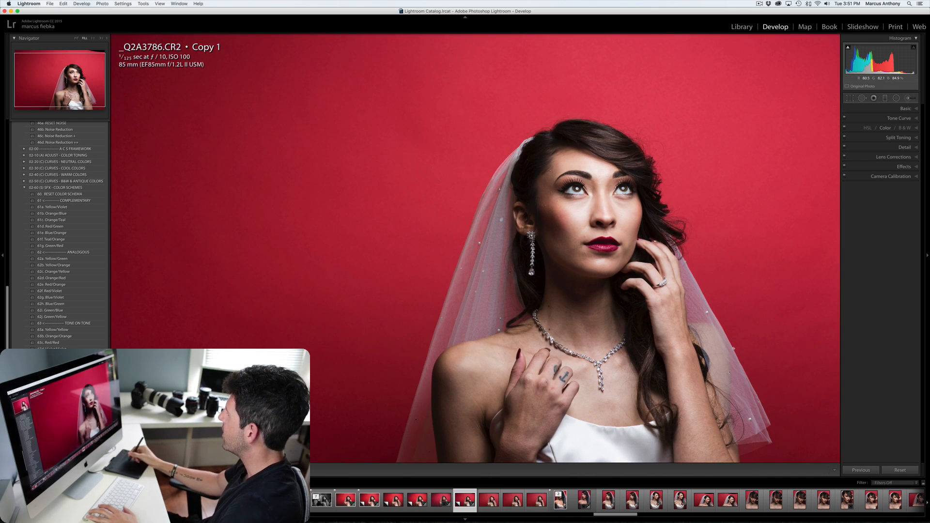
{"action": "key", "text": "super+equal"}
{"action": "key", "text": "super+equal"}
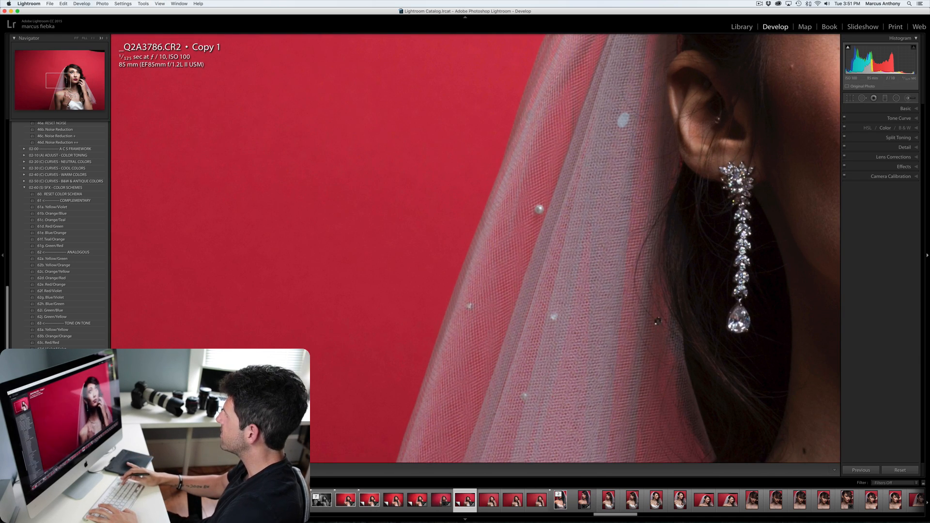
{"action": "mouse_move", "coordinate": [745, 73]}
{"action": "left_mouse_down"}
{"action": "mouse_move", "coordinate": [463, 247]}
{"action": "mouse_move", "coordinate": [408, 322]}
{"action": "mouse_move", "coordinate": [411, 312]}
{"action": "left_mouse_up"}
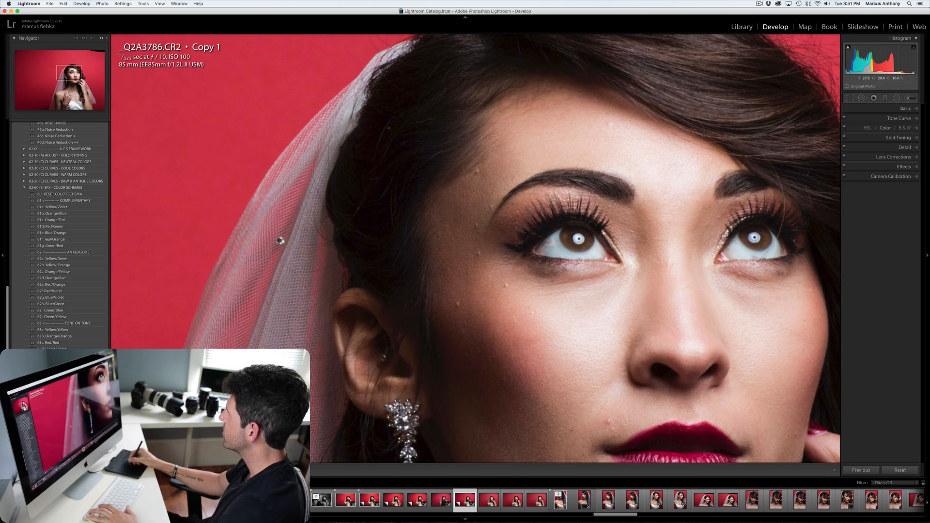
{"action": "key", "text": "q"}
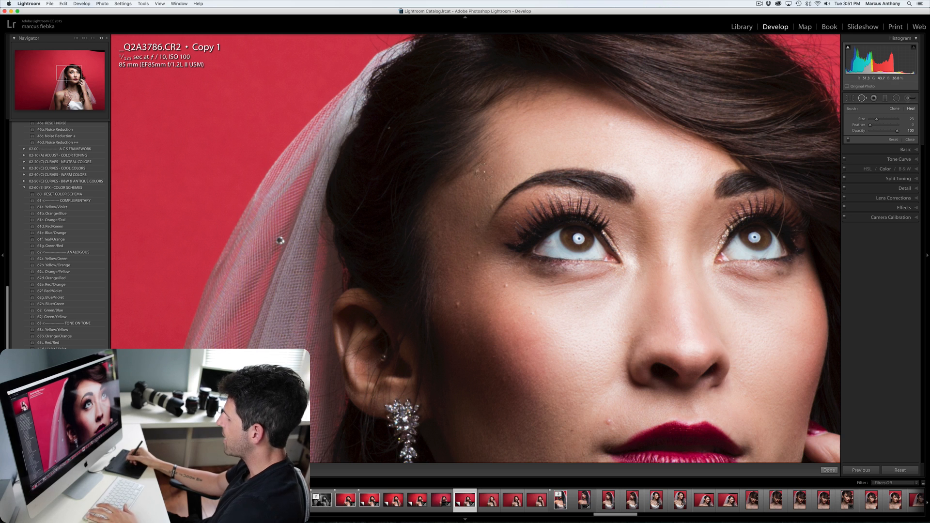
{"action": "key", "text": "bracketleft"}
{"action": "key", "text": "bracketleft"}
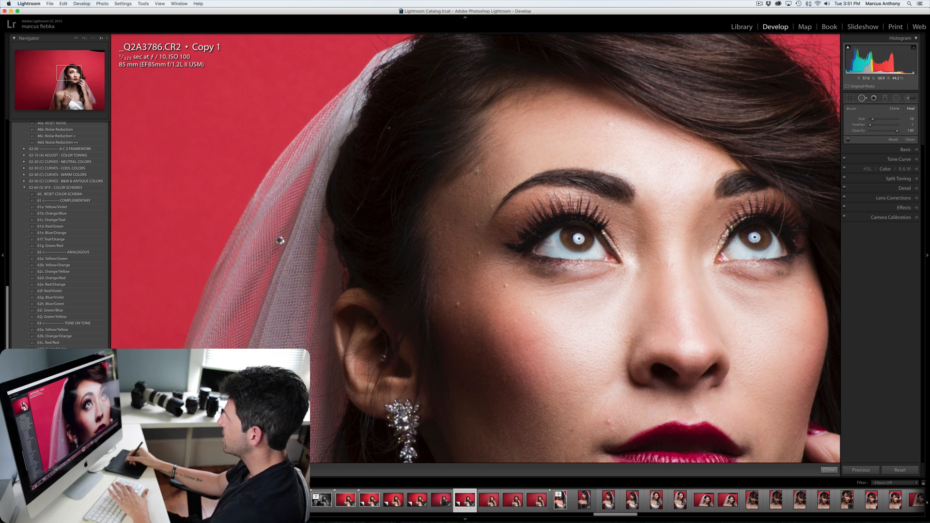
{"action": "left_click", "coordinate": [476, 171]}
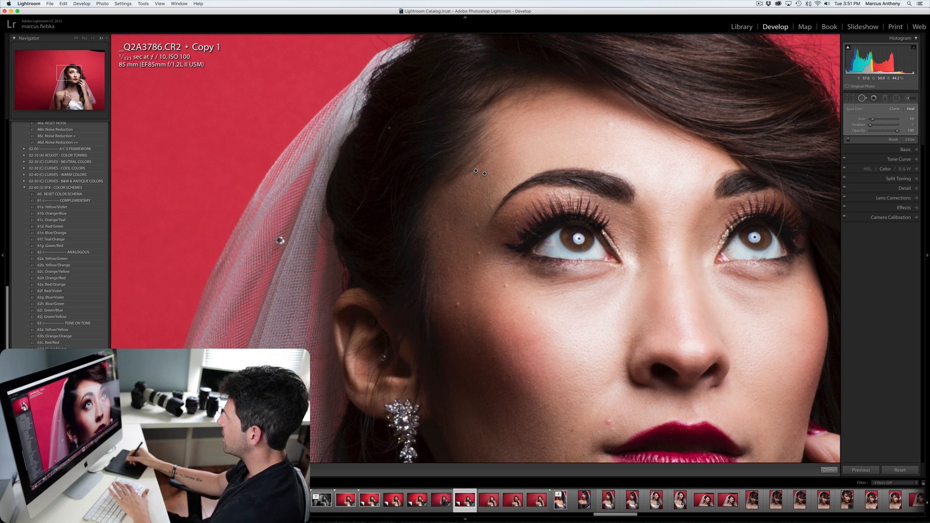
Step: Heal the remaining small blemishes beside the eye, on the cheek, and just above the corner of the lips
{"action": "left_click", "coordinate": [478, 253]}
{"action": "left_click", "coordinate": [505, 285]}
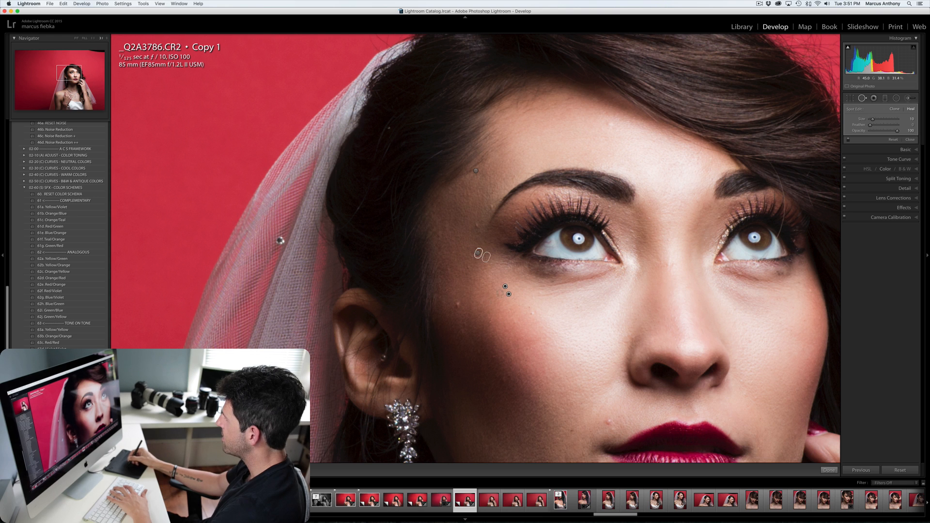
{"action": "left_click", "coordinate": [455, 304]}
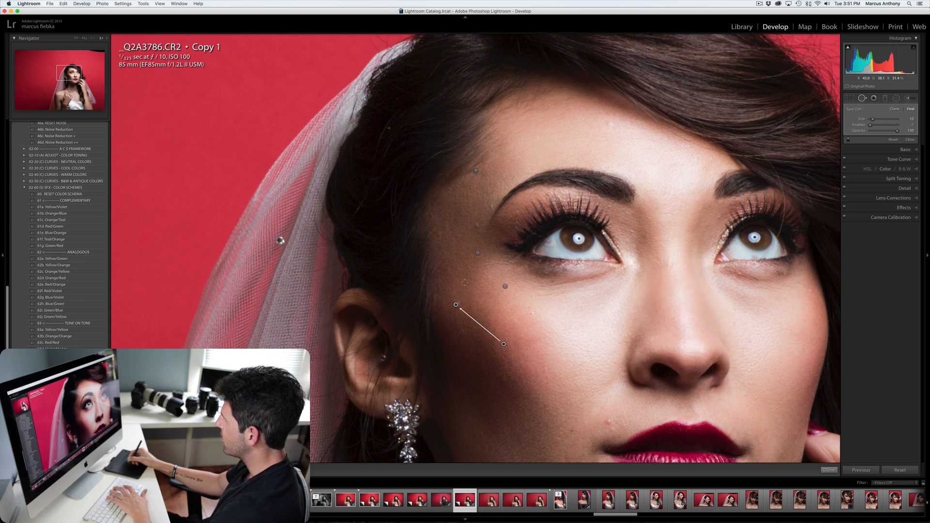
{"action": "left_click", "coordinate": [476, 224]}
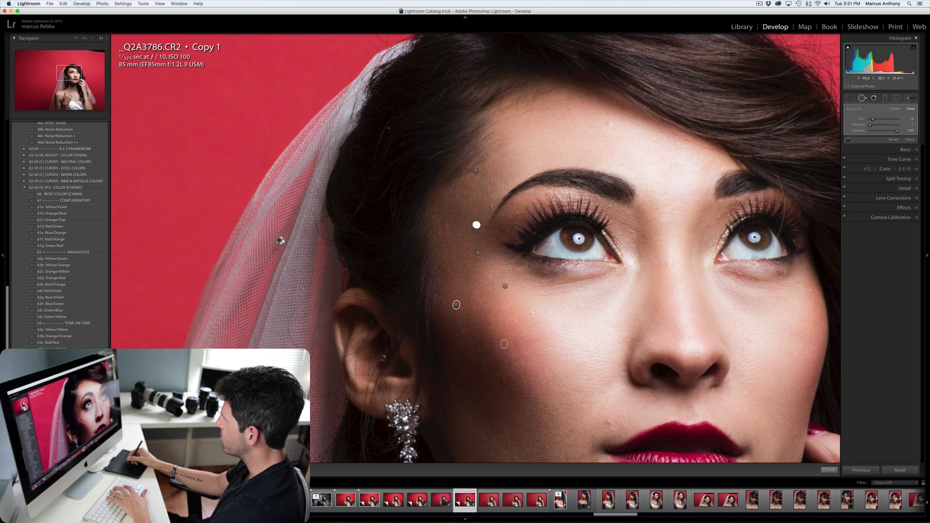
{"action": "left_click", "coordinate": [531, 314]}
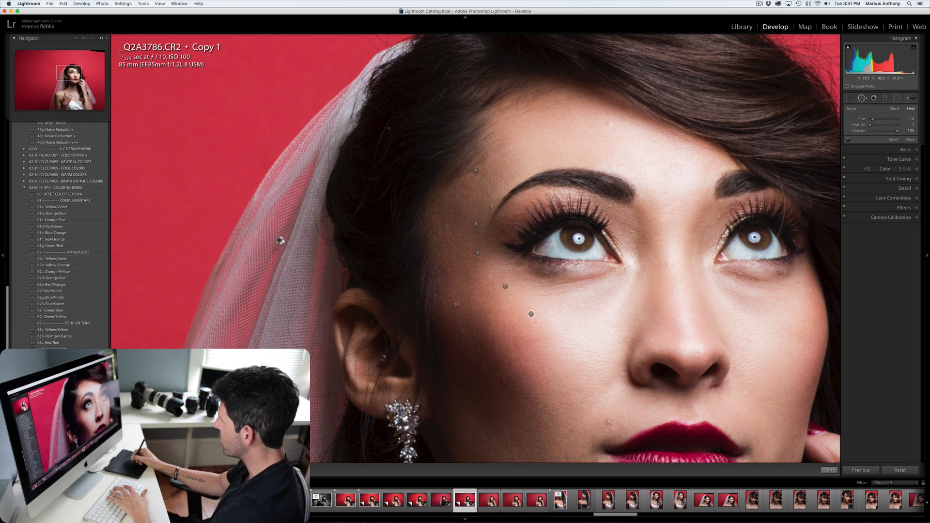
{"action": "left_click", "coordinate": [608, 422]}
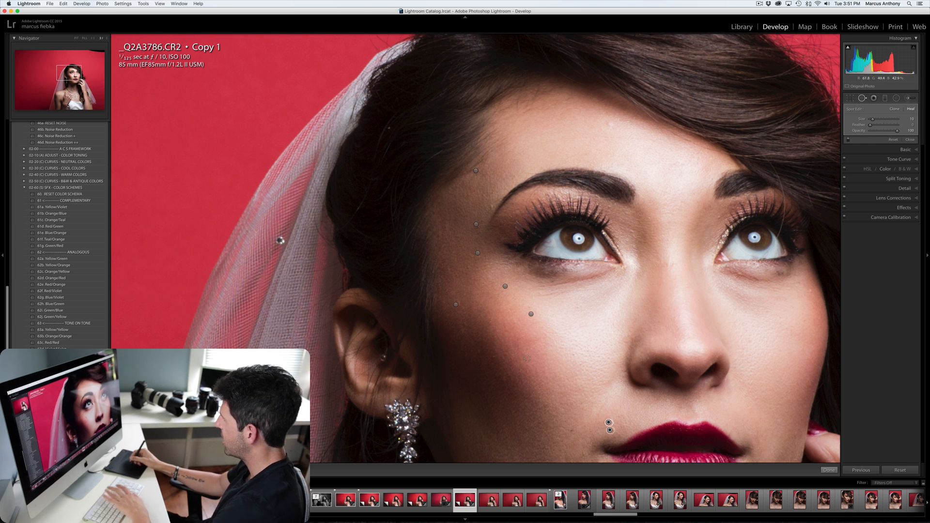
Step: Check the lower face for blemishes, heal the spot on the upper forehead, and close Spot Removal
{"action": "left_click_drag", "start_coordinate": [625, 323], "coordinate": [591, 202]}
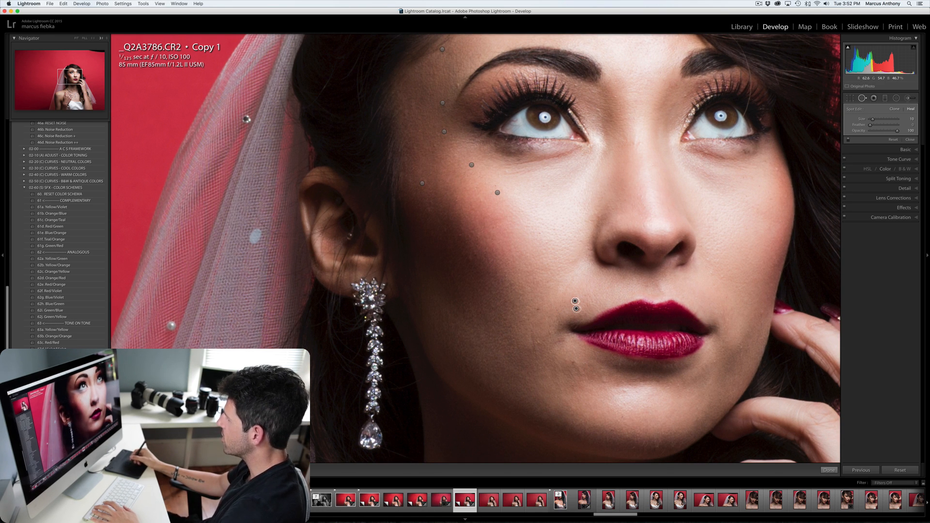
{"action": "left_click_drag", "start_coordinate": [581, 290], "coordinate": [553, 236]}
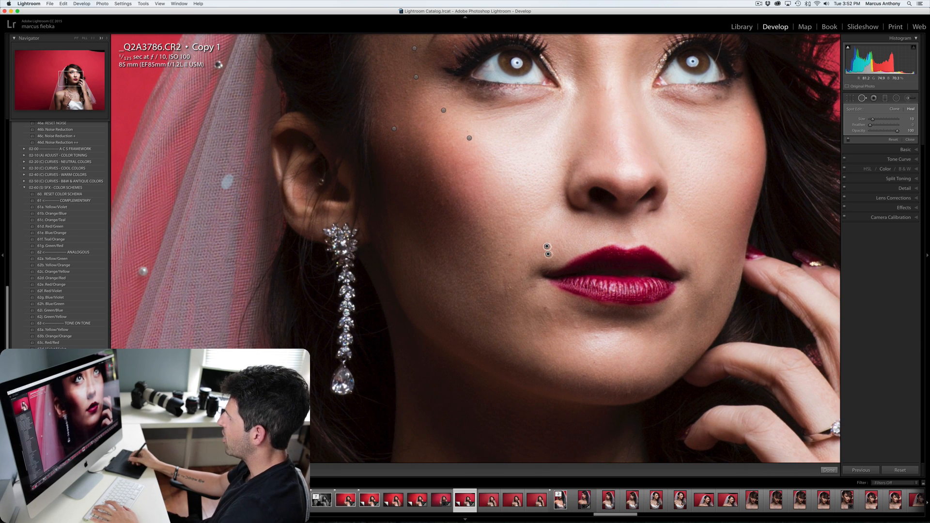
{"action": "left_click_drag", "start_coordinate": [523, 145], "coordinate": [456, 320]}
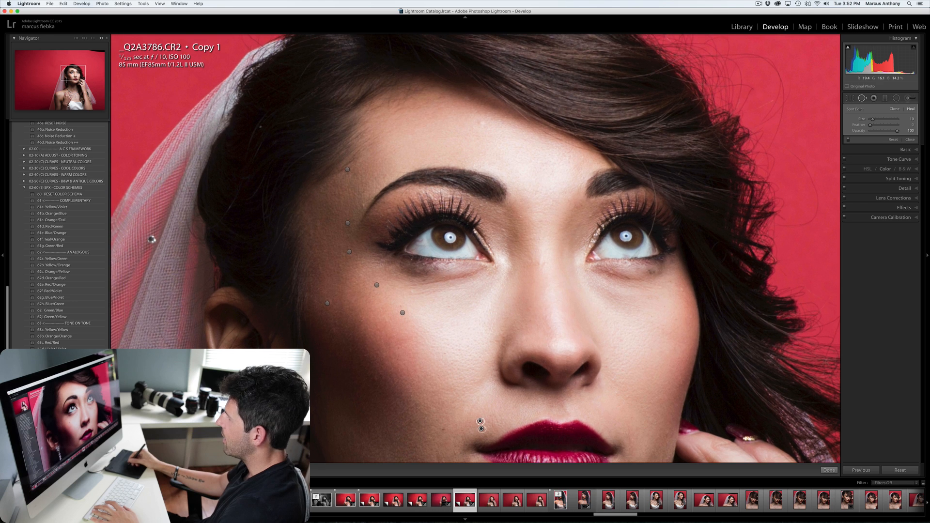
{"action": "left_click", "coordinate": [482, 122]}
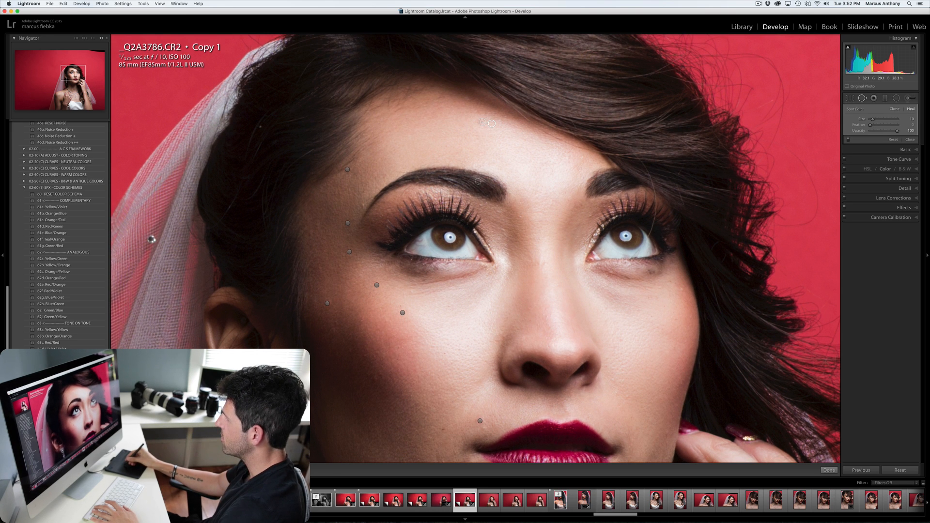
{"action": "key", "text": "q"}
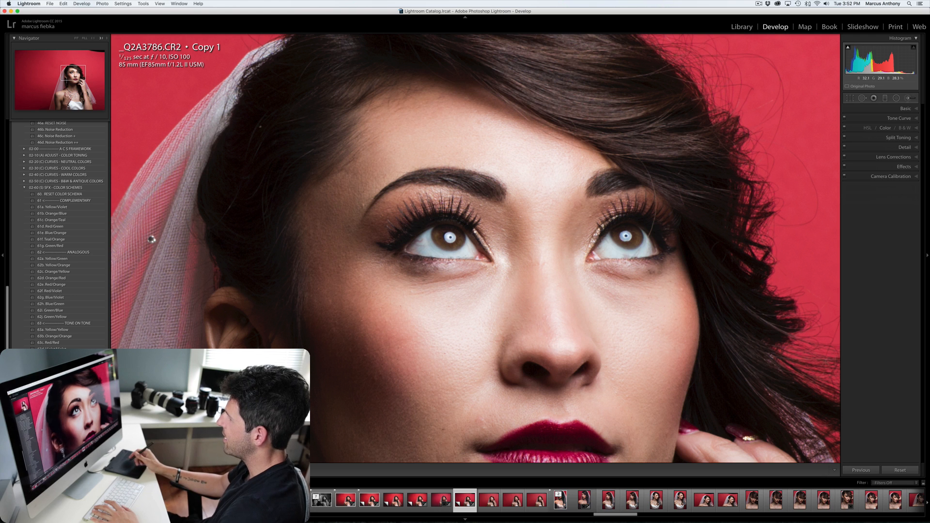
Step: Crop the portrait slightly tighter at the Original aspect ratio, cutting off the dark backdrop edge in the upper corner
{"action": "key", "text": "super+minus"}
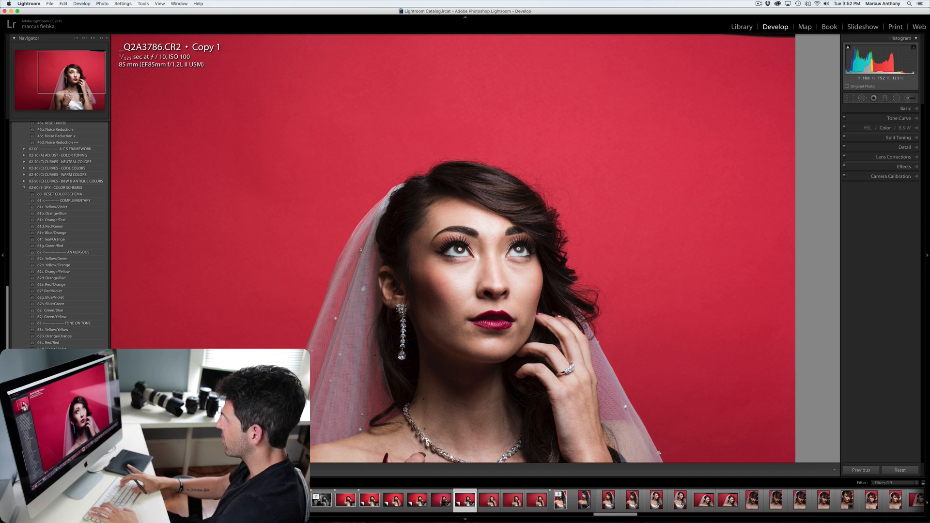
{"action": "key", "text": "super+minus"}
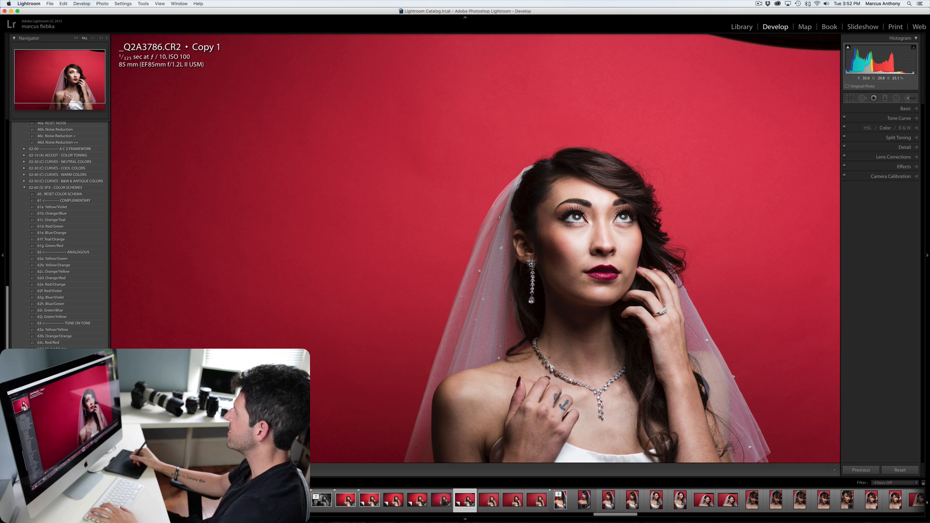
{"action": "key", "text": "super+minus"}
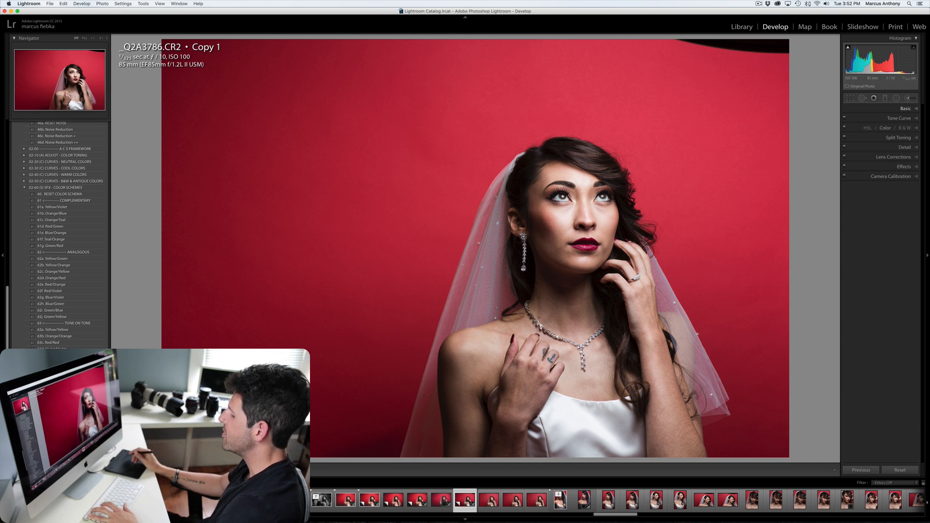
{"action": "key", "text": "r"}
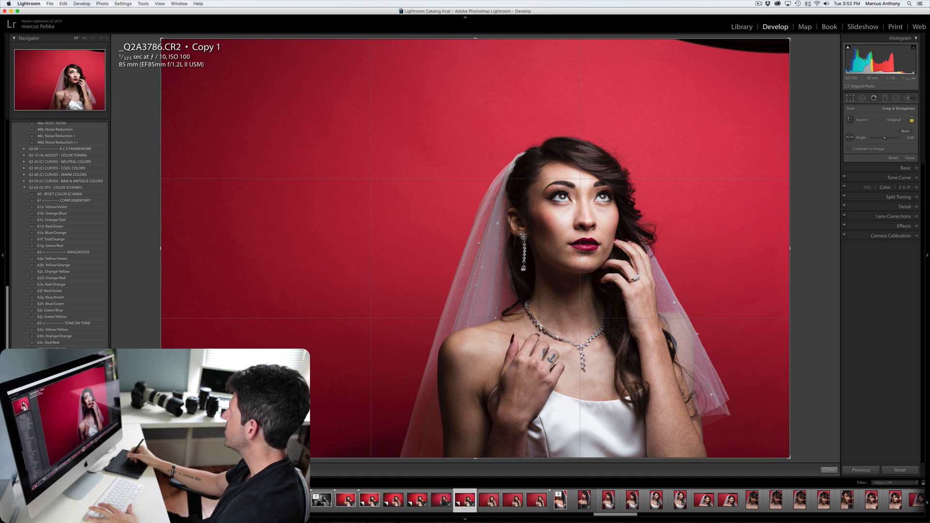
{"action": "left_click", "coordinate": [894, 120]}
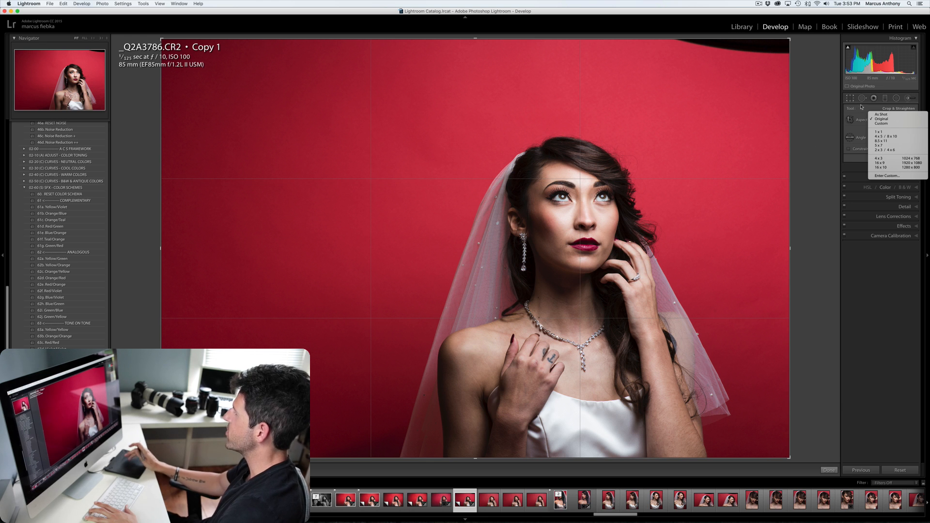
{"action": "left_click", "coordinate": [846, 121]}
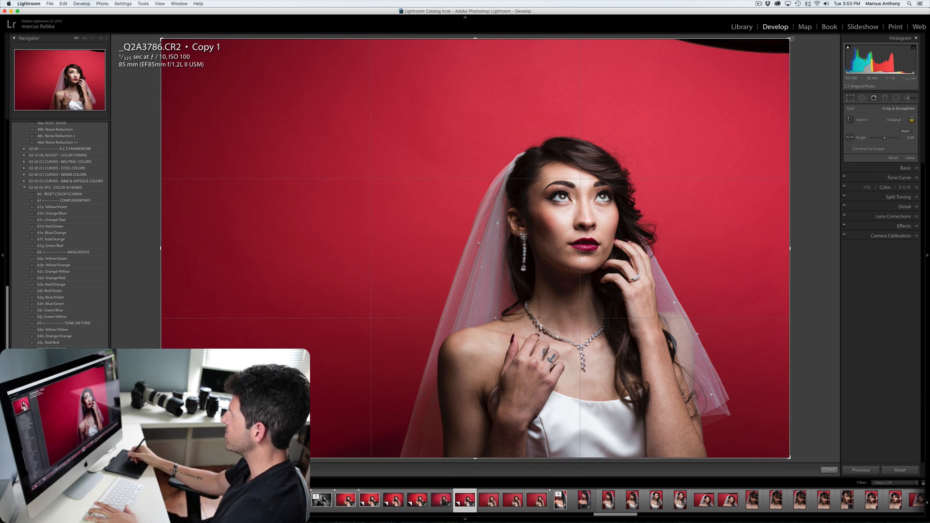
{"action": "left_click_drag", "start_coordinate": [788, 39], "coordinate": [776, 49]}
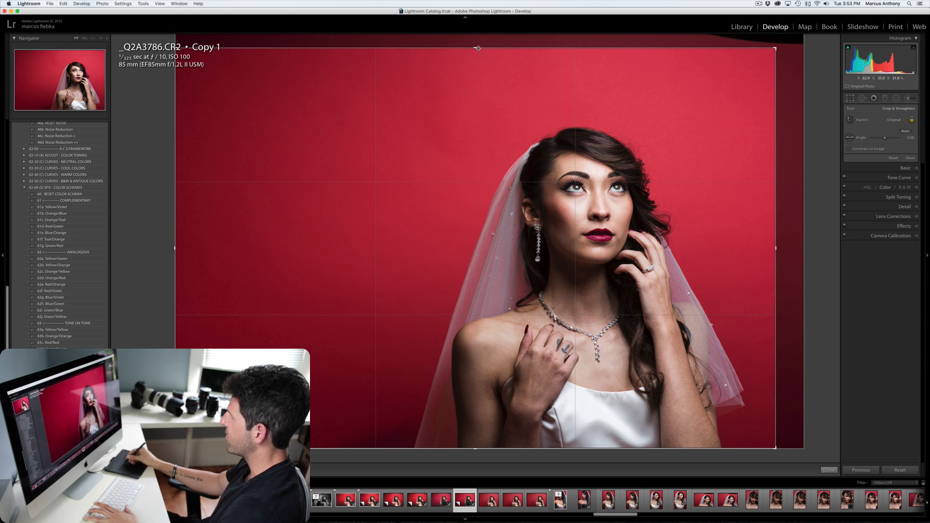
{"action": "left_click_drag", "start_coordinate": [477, 44], "coordinate": [487, 94]}
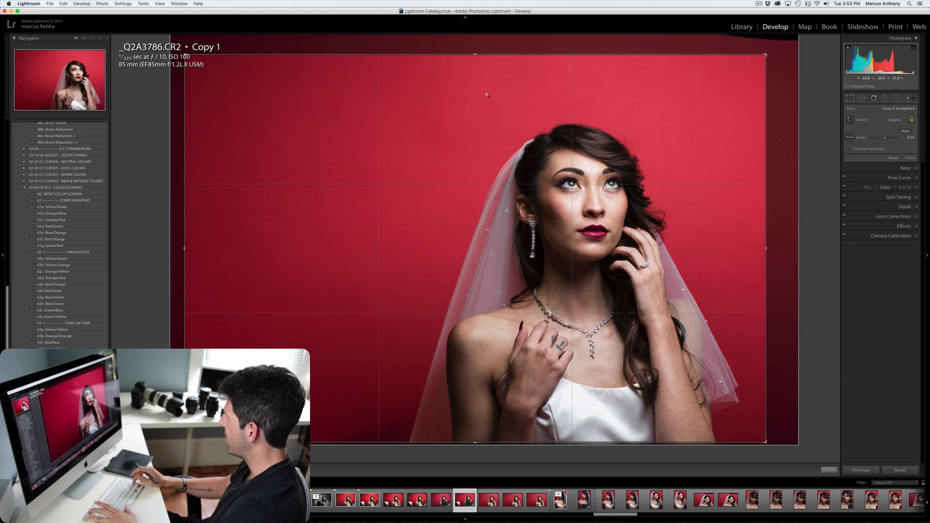
{"action": "key", "text": "Return"}
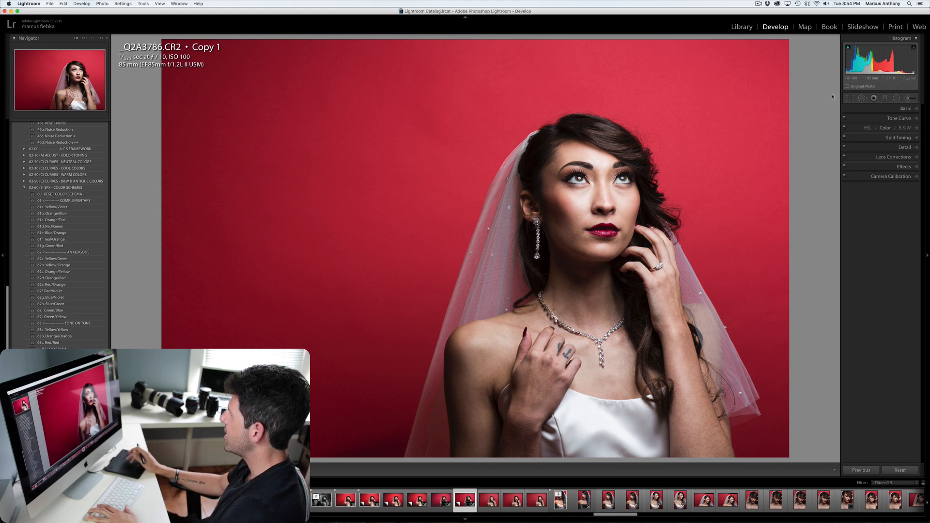
Step: Activate the Adjustment Brush, choose Clarity as the effect instead of Exposure or Saturation, and enter a negative amount
{"action": "left_click", "coordinate": [908, 99]}
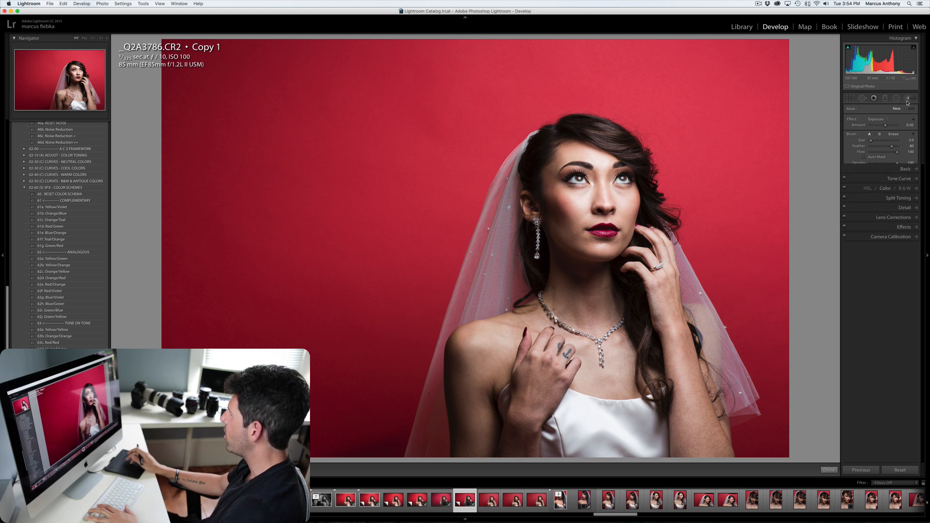
{"action": "left_click", "coordinate": [866, 118]}
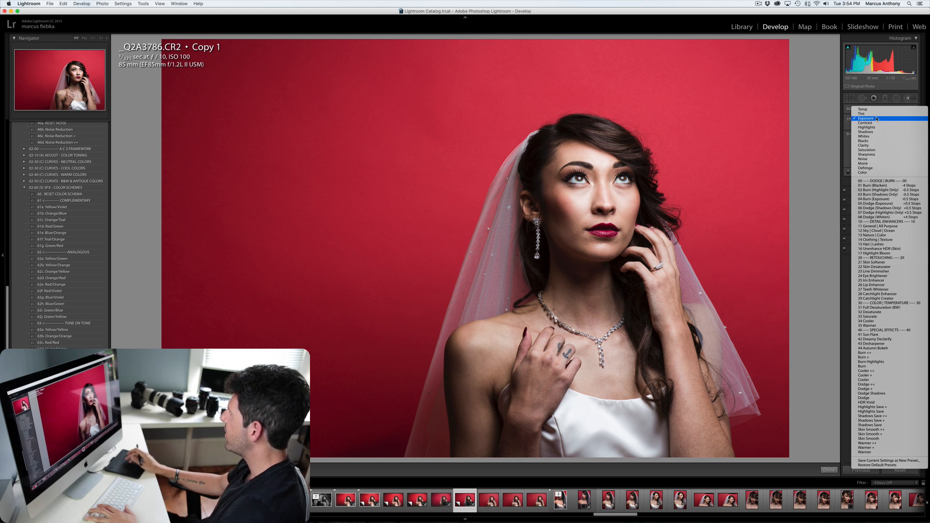
{"action": "left_click", "coordinate": [876, 150]}
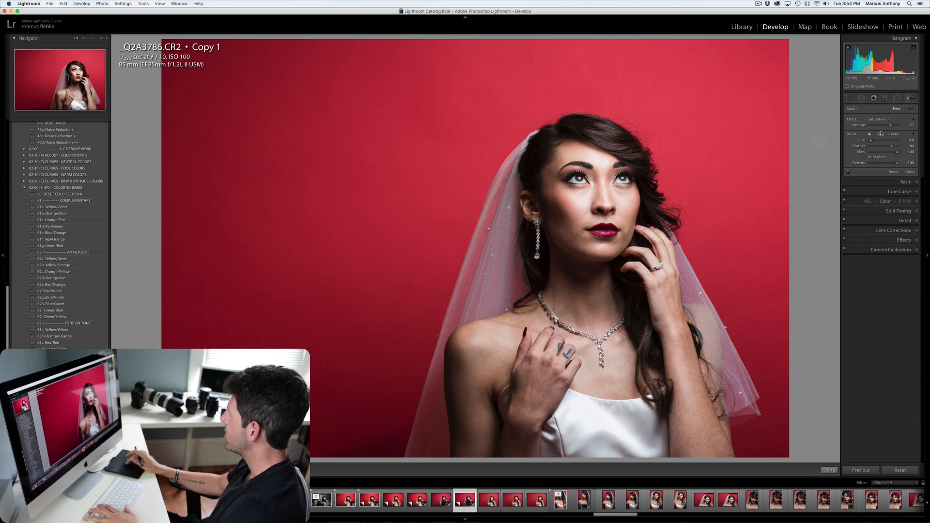
{"action": "left_click", "coordinate": [884, 119]}
{"action": "left_click", "coordinate": [892, 115]}
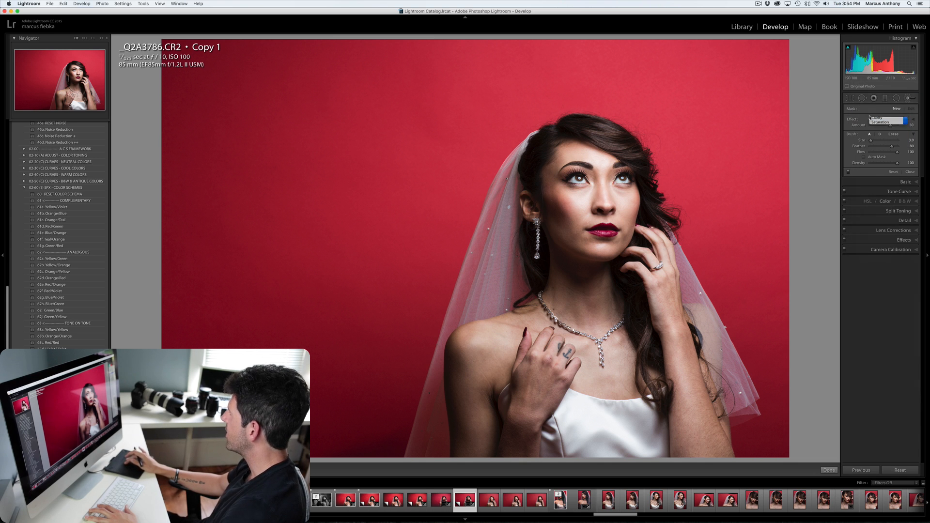
{"action": "left_click", "coordinate": [910, 125]}
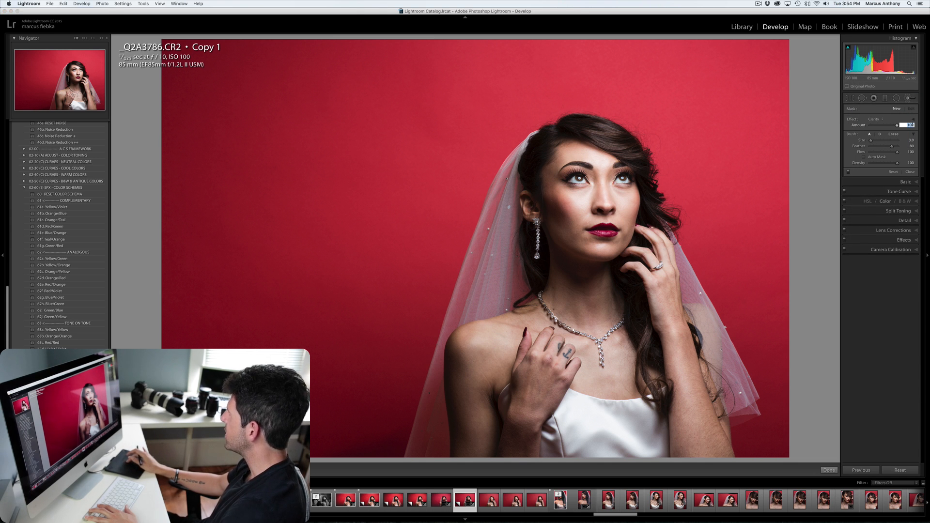
{"action": "key", "text": "BackSpace"}
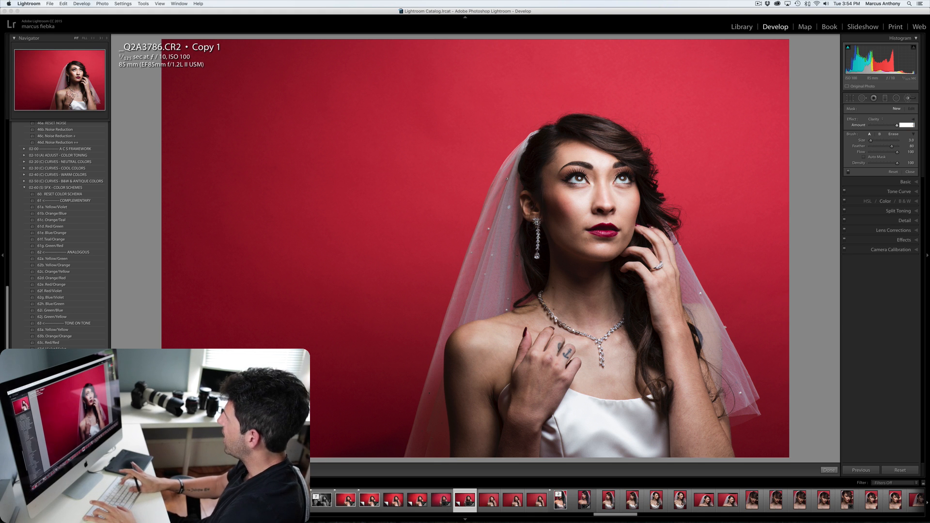
{"action": "type", "text": "-2"}
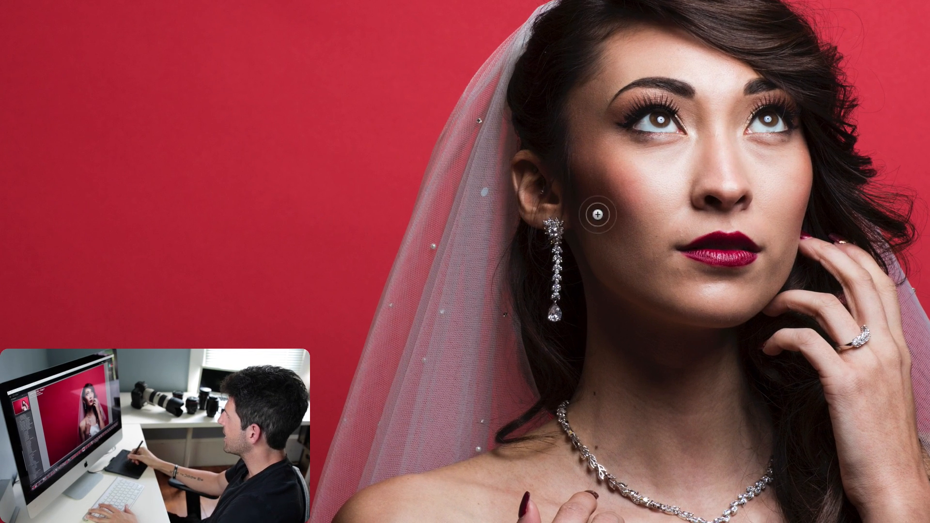
Step: Enlarge the brush and paint the negative Clarity over the skin of the shaded cheek, jaw, chin, forehead and temple
{"action": "key", "text": "bracketright"}
{"action": "key", "text": "bracketright"}
{"action": "key", "text": "bracketright"}
{"action": "key", "text": "bracketright"}
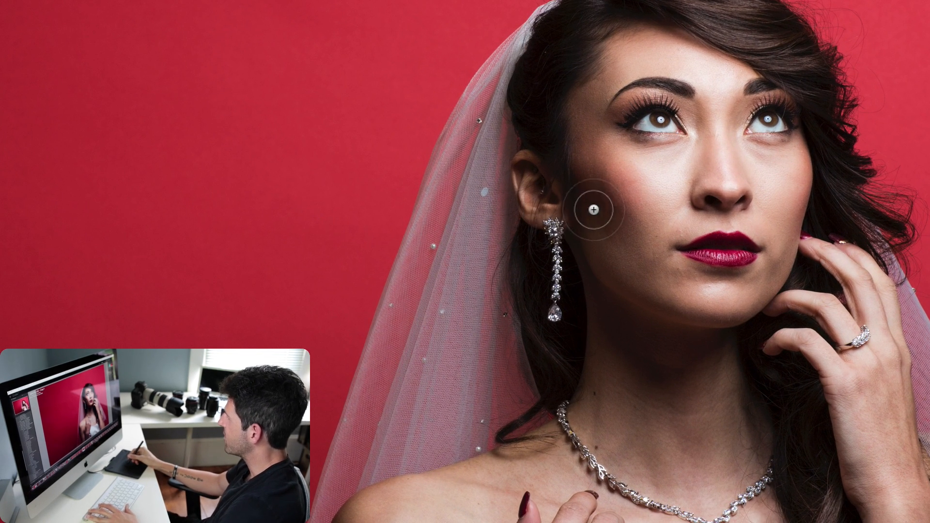
{"action": "mouse_move", "coordinate": [617, 198]}
{"action": "left_mouse_down"}
{"action": "mouse_move", "coordinate": [634, 211]}
{"action": "mouse_move", "coordinate": [645, 190]}
{"action": "mouse_move", "coordinate": [648, 215]}
{"action": "mouse_move", "coordinate": [627, 264]}
{"action": "mouse_move", "coordinate": [649, 263]}
{"action": "mouse_move", "coordinate": [653, 279]}
{"action": "mouse_move", "coordinate": [659, 268]}
{"action": "mouse_move", "coordinate": [710, 281]}
{"action": "left_mouse_up"}
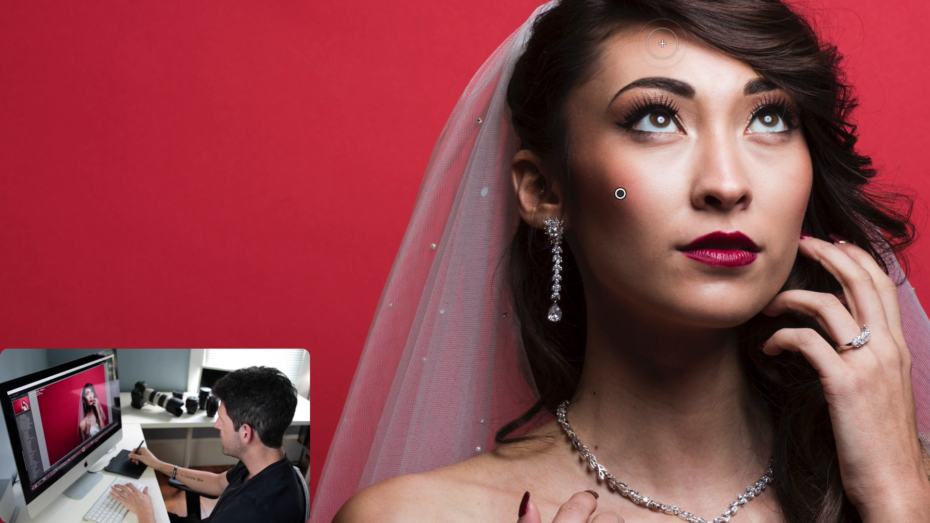
{"action": "mouse_move", "coordinate": [599, 101]}
{"action": "left_mouse_down"}
{"action": "mouse_move", "coordinate": [584, 122]}
{"action": "mouse_move", "coordinate": [587, 163]}
{"action": "left_mouse_up"}
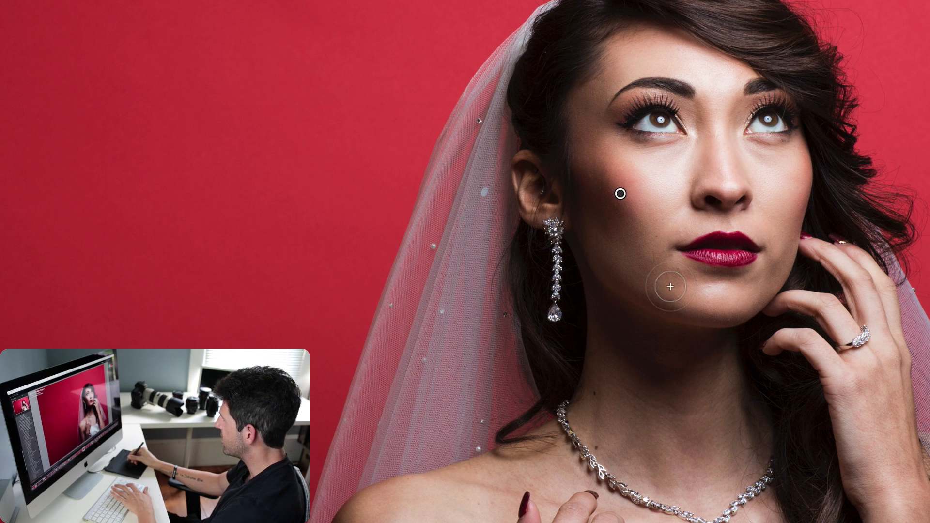
Step: Compare the face with the Adjustment Brush closed and reopened, and examine the painted area through the pin's mask overlay
{"action": "key", "text": "k"}
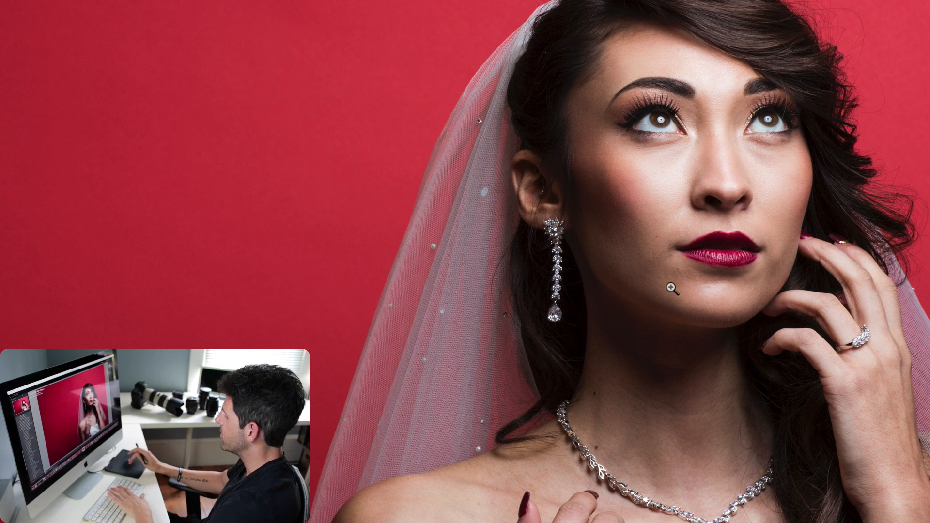
{"action": "key", "text": "k"}
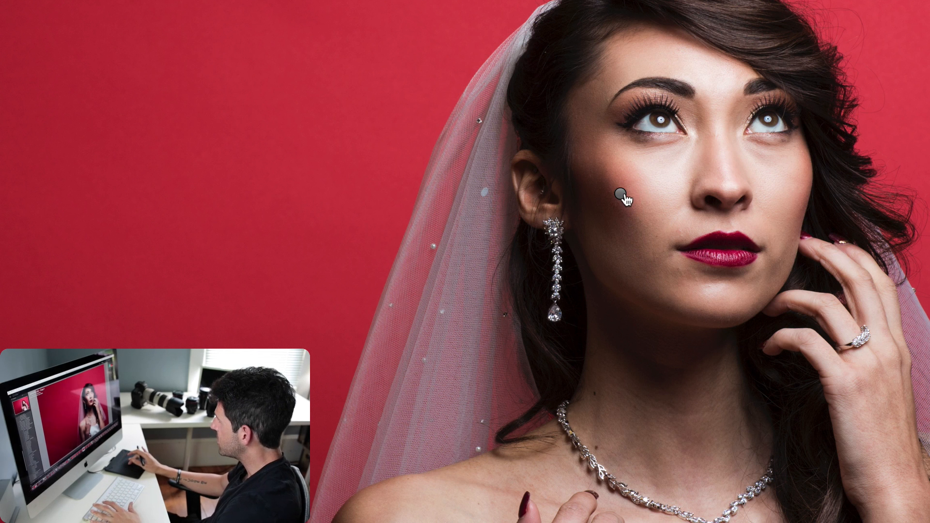
{"action": "mouse_move", "coordinate": [623, 196]}
{"action": "key", "text": "super+equal"}
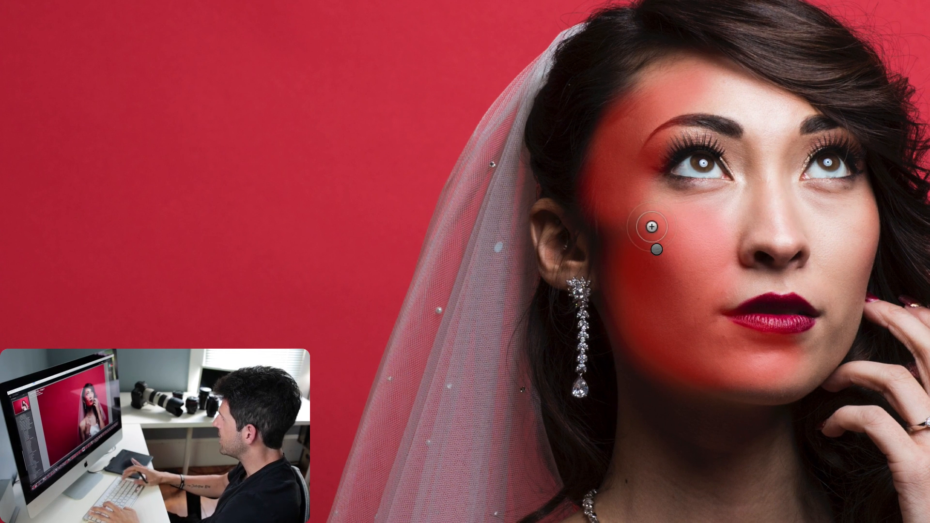
{"action": "mouse_move", "coordinate": [657, 254]}
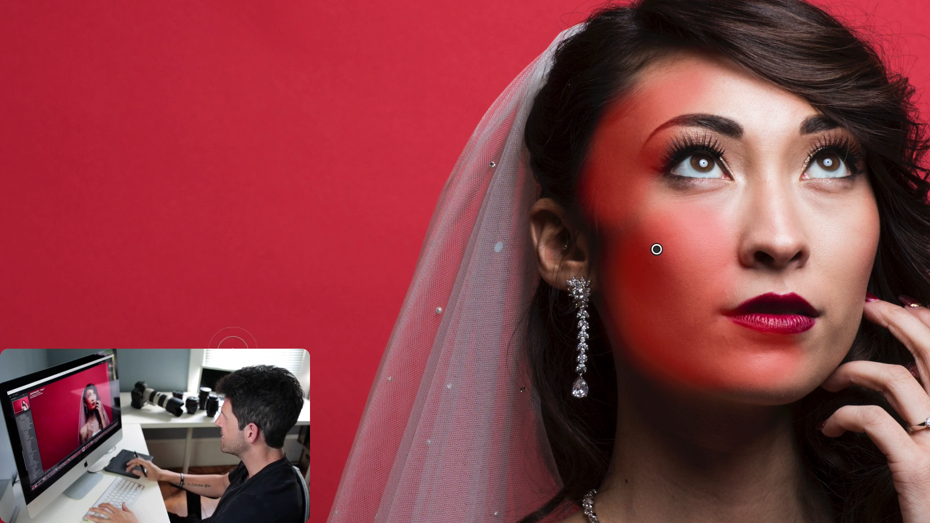
{"action": "left_click", "coordinate": [34, 262]}
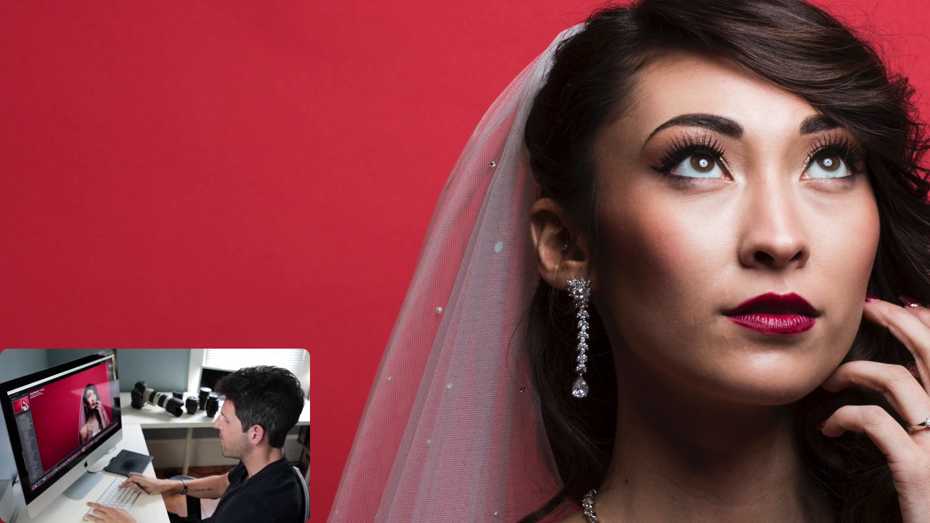
Step: Try a Clarity brush stroke on the cheek, delete its pin, and paint another stroke from under the eye down the cheek
{"action": "mouse_move", "coordinate": [655, 215]}
{"action": "left_mouse_down"}
{"action": "mouse_move", "coordinate": [706, 229]}
{"action": "mouse_move", "coordinate": [699, 221]}
{"action": "mouse_move", "coordinate": [676, 252]}
{"action": "mouse_move", "coordinate": [674, 274]}
{"action": "left_mouse_up"}
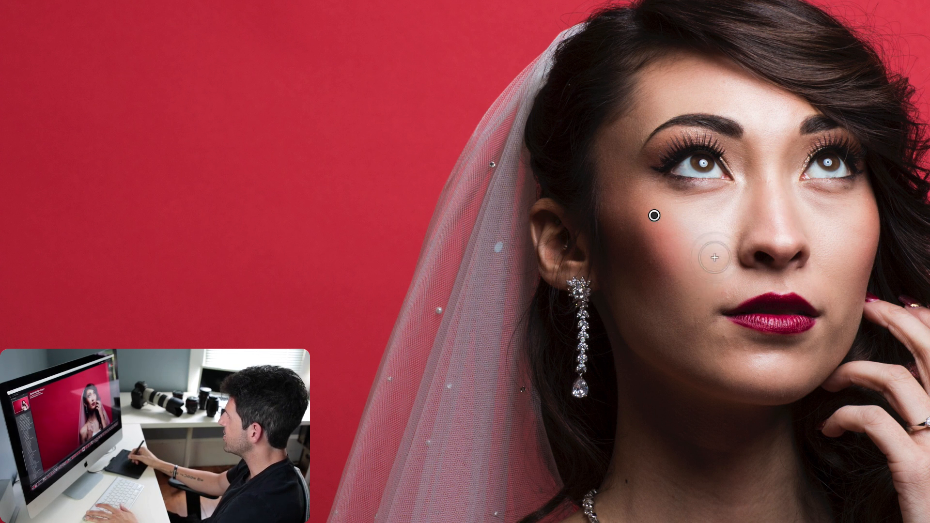
{"action": "key", "text": "Delete"}
{"action": "mouse_move", "coordinate": [687, 215]}
{"action": "left_mouse_down"}
{"action": "mouse_move", "coordinate": [647, 253]}
{"action": "mouse_move", "coordinate": [663, 284]}
{"action": "mouse_move", "coordinate": [703, 278]}
{"action": "mouse_move", "coordinate": [675, 289]}
{"action": "mouse_move", "coordinate": [693, 288]}
{"action": "left_mouse_up"}
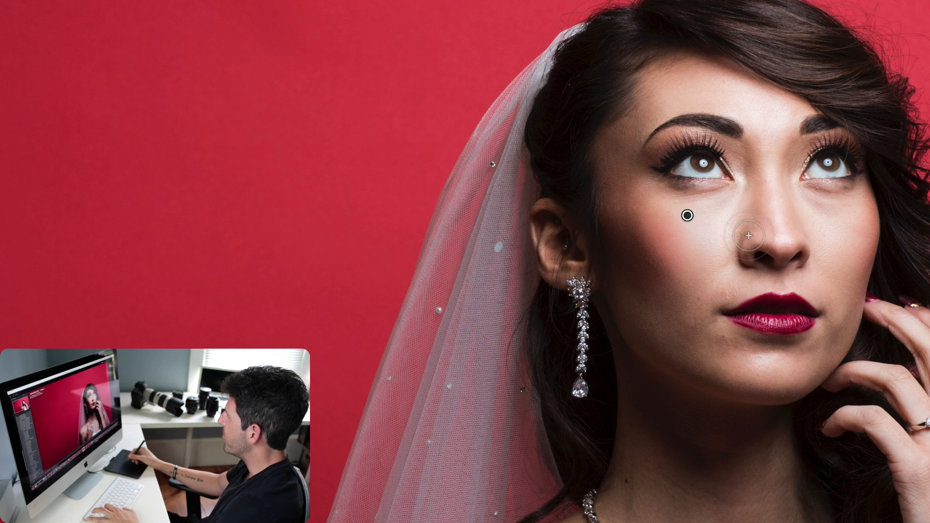
{"action": "key", "text": "Right"}
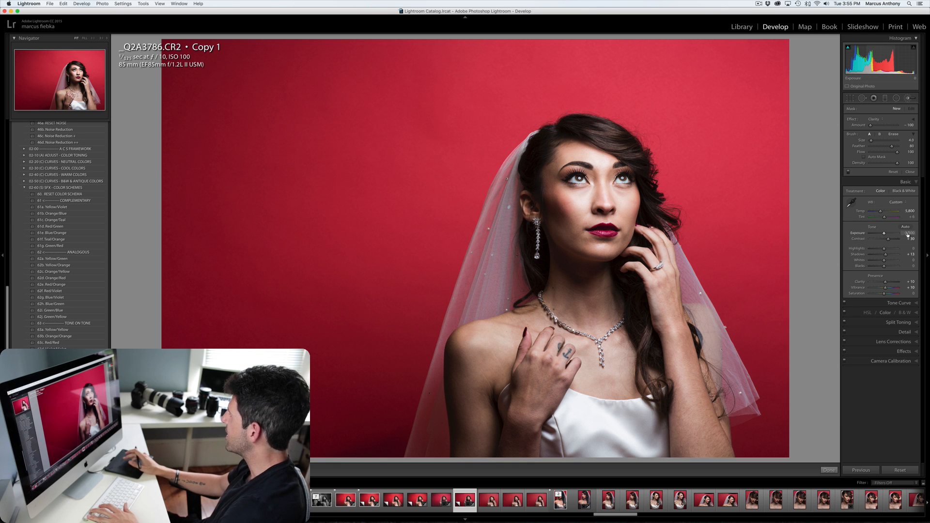
Step: Try raising the portrait's global Exposure to +0.20 and return it to 0.00
{"action": "left_click", "coordinate": [908, 233]}
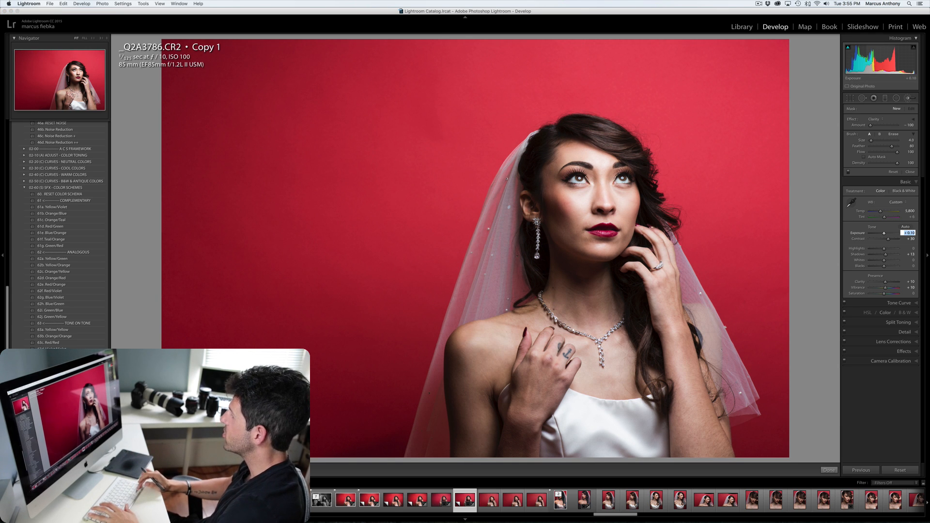
{"action": "key", "text": "Up"}
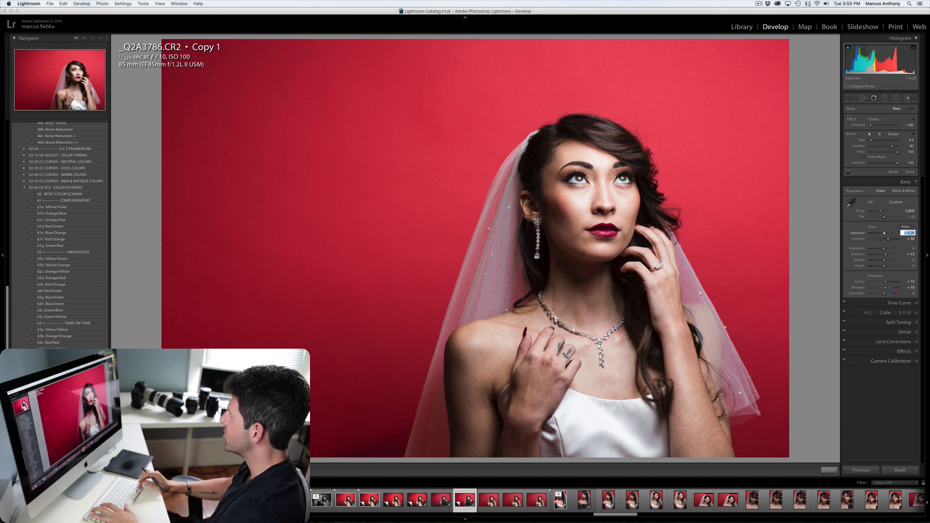
{"action": "key", "text": "Down"}
{"action": "key", "text": "Down"}
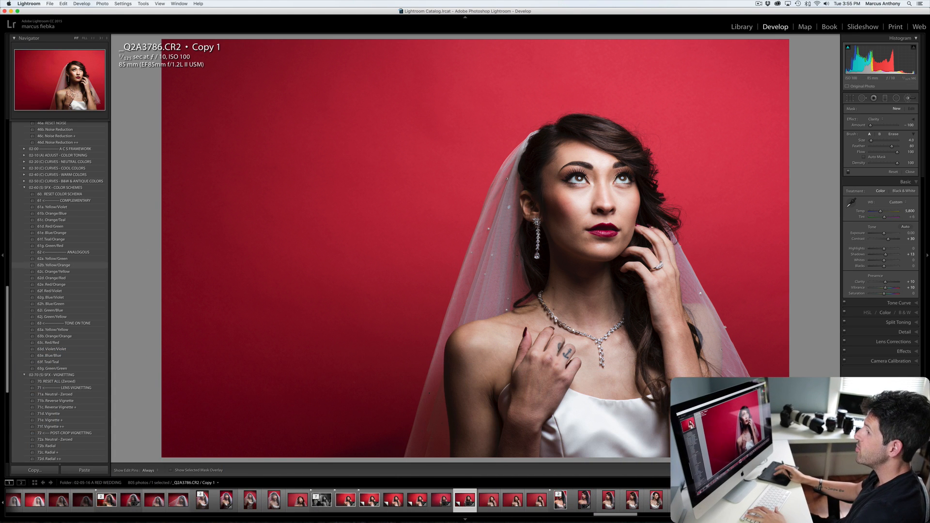
Step: Look through the develop presets and apply the post-crop vignetting preset 72c. Radial +
{"action": "scroll", "coordinate": [58, 290], "scroll_direction": "up", "scroll_amount": 5}
{"action": "scroll", "coordinate": [58, 291], "scroll_direction": "up", "scroll_amount": 7}
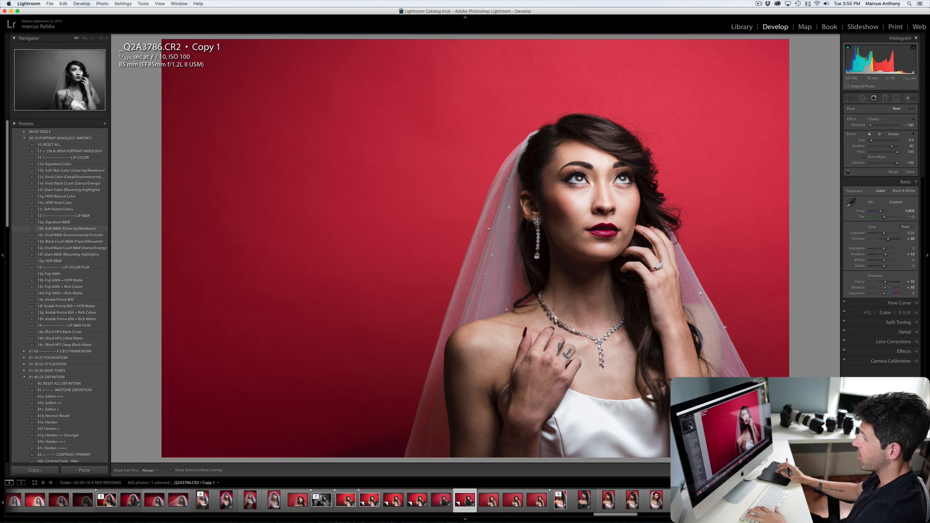
{"action": "scroll", "coordinate": [59, 291], "scroll_direction": "down", "scroll_amount": 5}
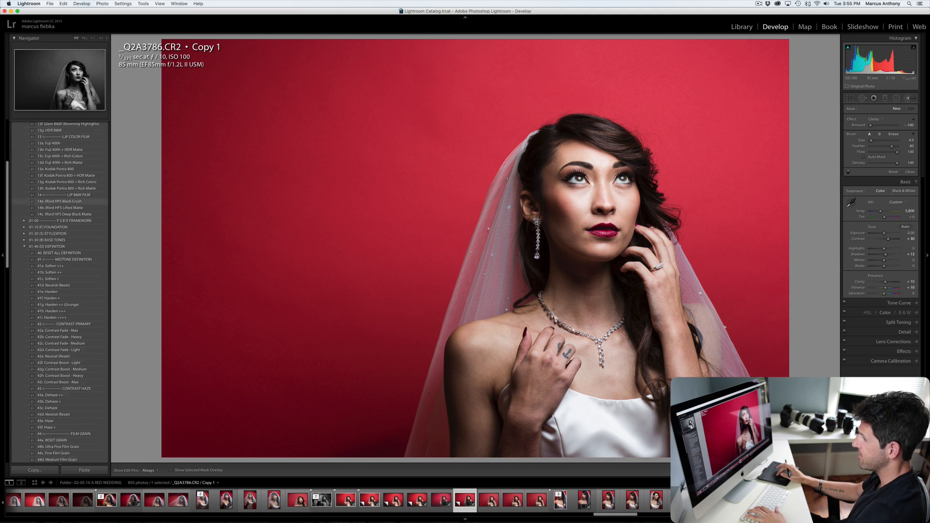
{"action": "scroll", "coordinate": [58, 290], "scroll_direction": "down", "scroll_amount": 2}
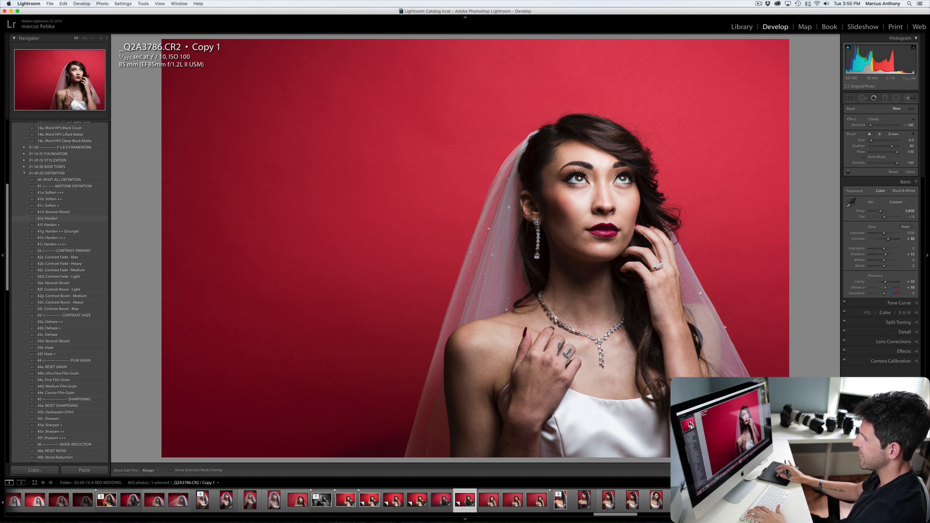
{"action": "scroll", "coordinate": [58, 219], "scroll_direction": "down", "scroll_amount": 6}
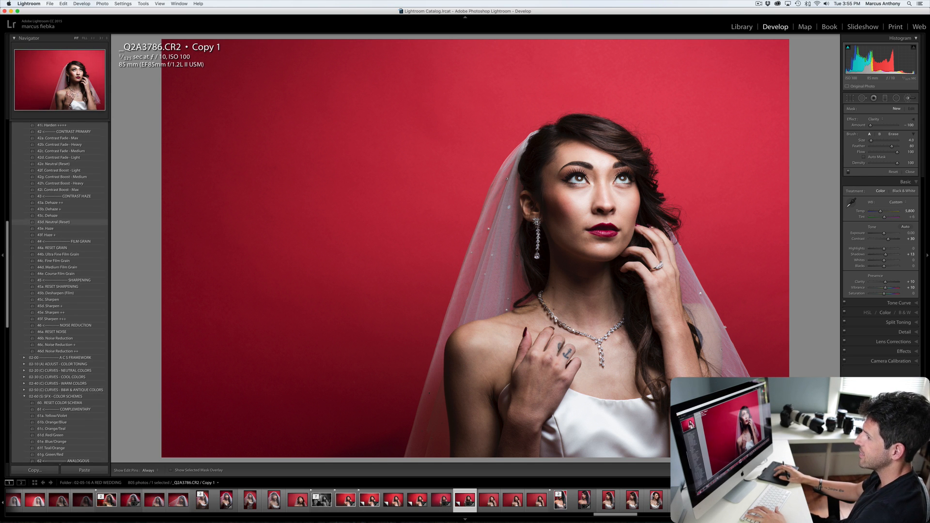
{"action": "scroll", "coordinate": [58, 218], "scroll_direction": "down", "scroll_amount": 4}
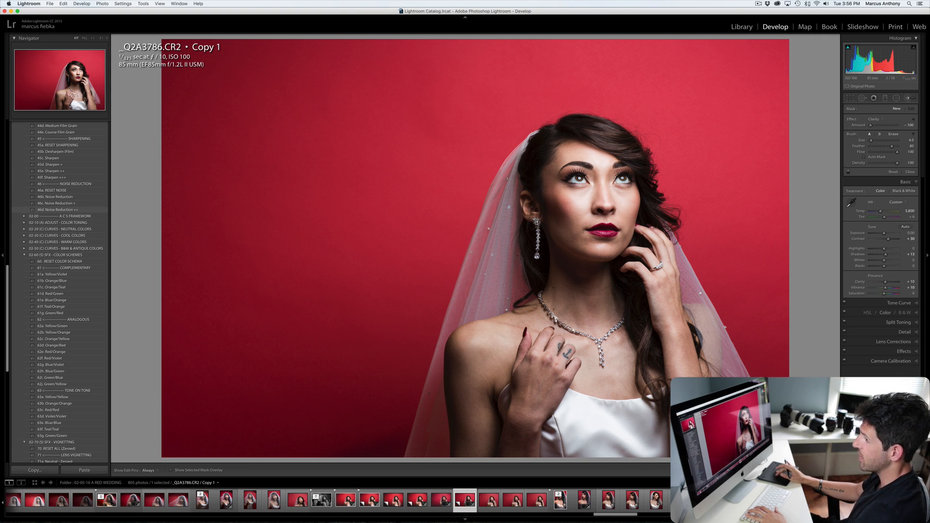
{"action": "scroll", "coordinate": [59, 312], "scroll_direction": "down", "scroll_amount": 10}
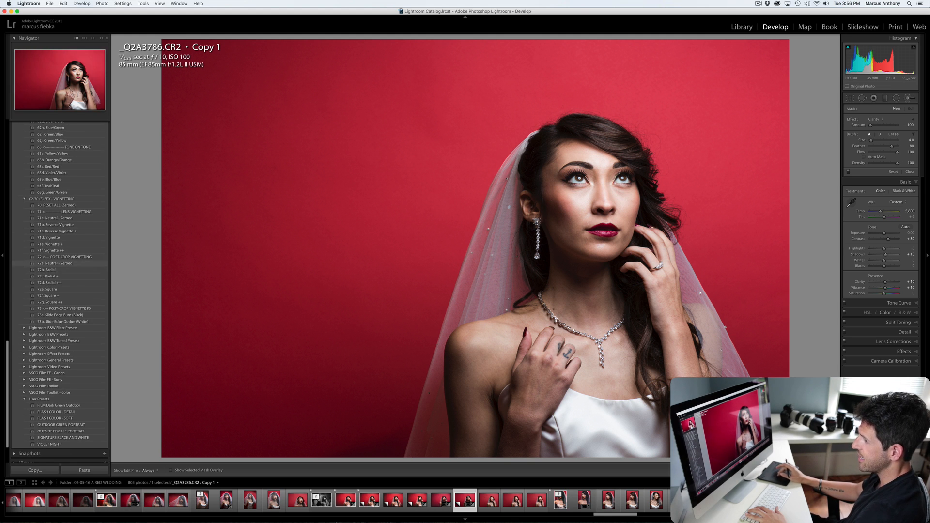
{"action": "left_click", "coordinate": [53, 276]}
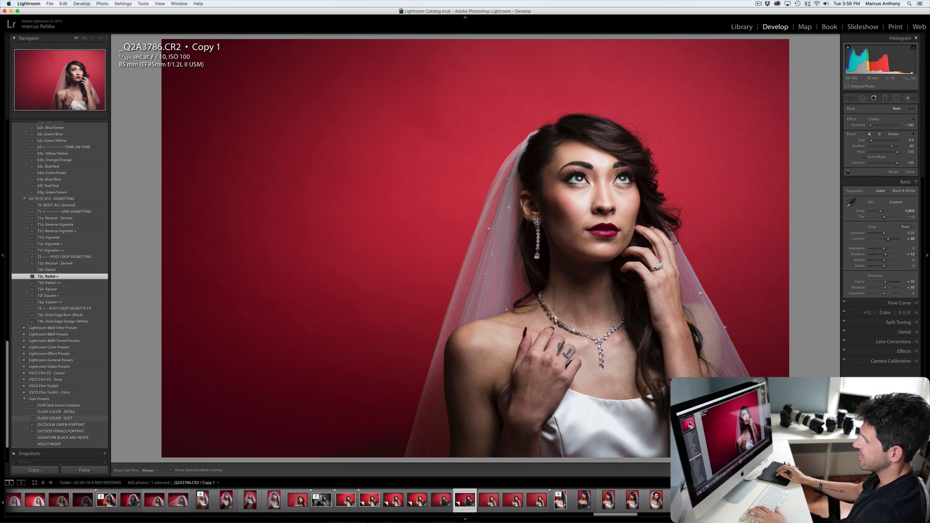
Step: Try the user preset FLASH COLOR - SOFT on the portrait and undo it
{"action": "left_click", "coordinate": [54, 418]}
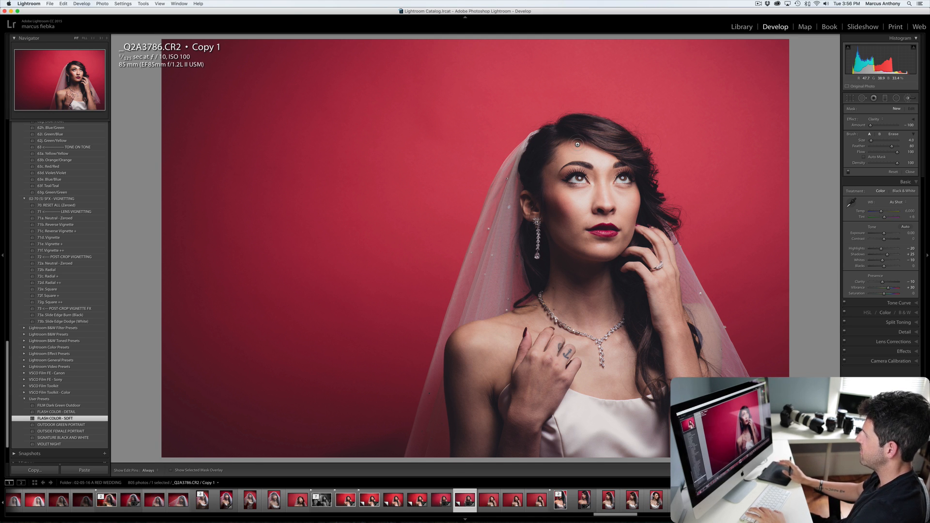
{"action": "key", "text": "cmd+z"}
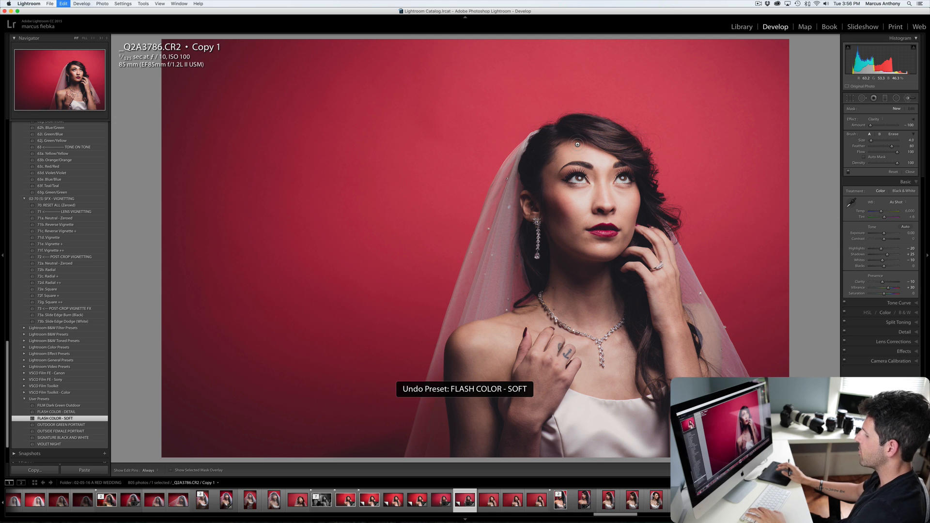
{"action": "key", "text": "cmd+z"}
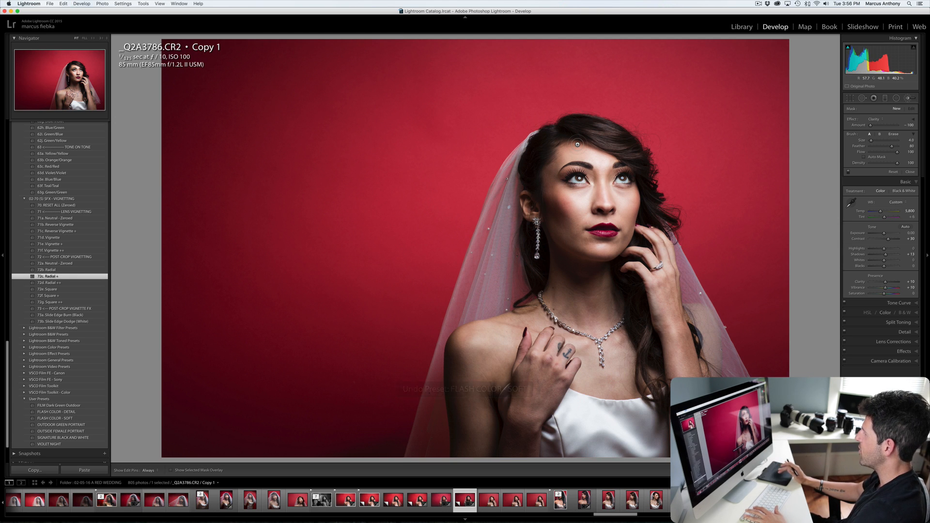